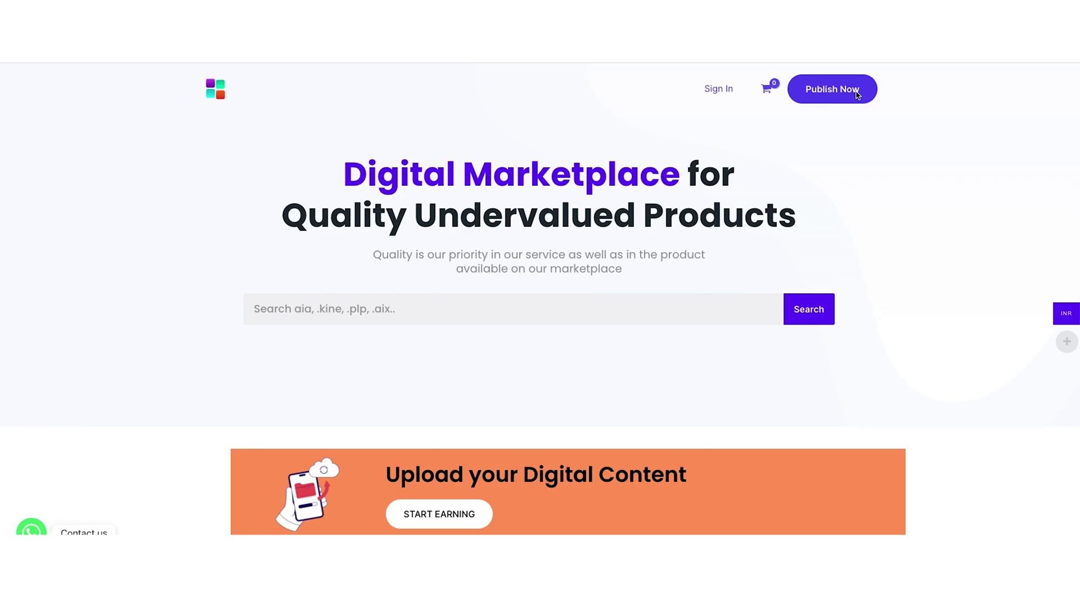
Step: Start publishing a product via Publish Now on the aiastore.shop homepage
click(849, 89)
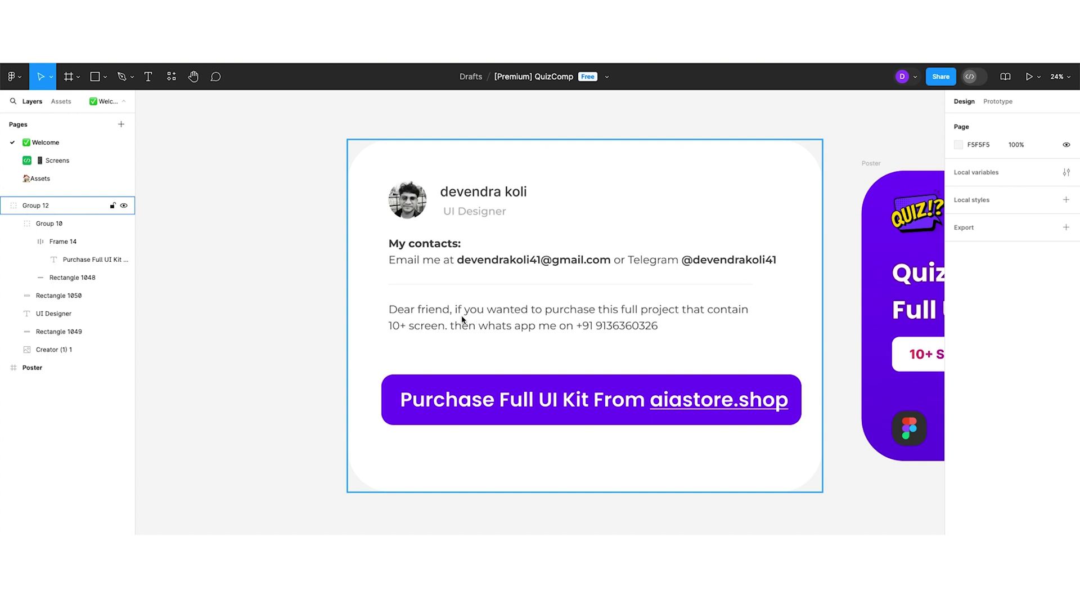
click(340, 502)
click(586, 409)
key(Escape)
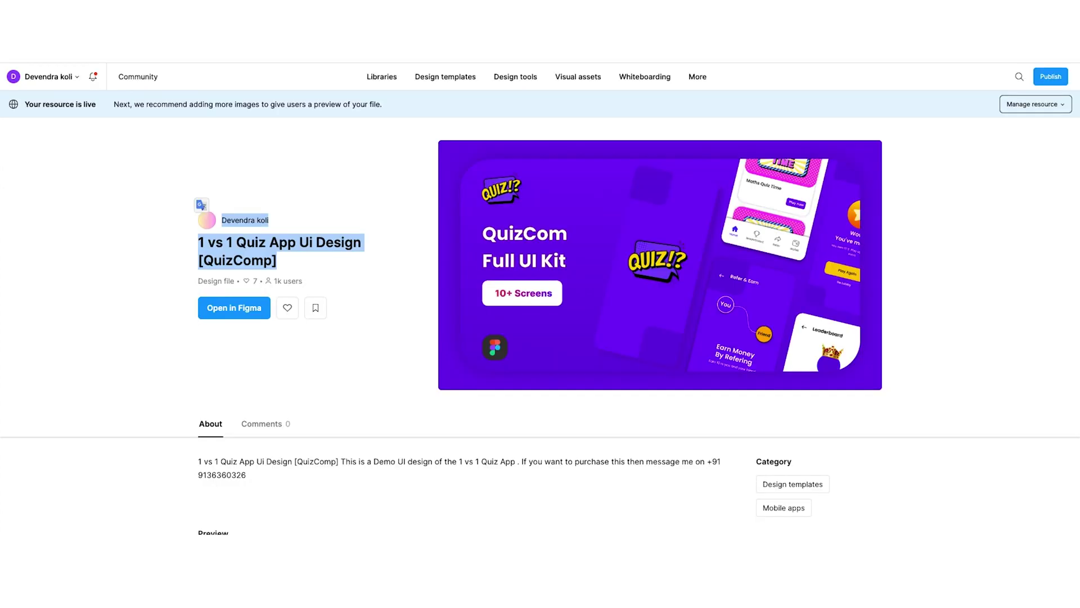
drag(262, 281, 184, 227)
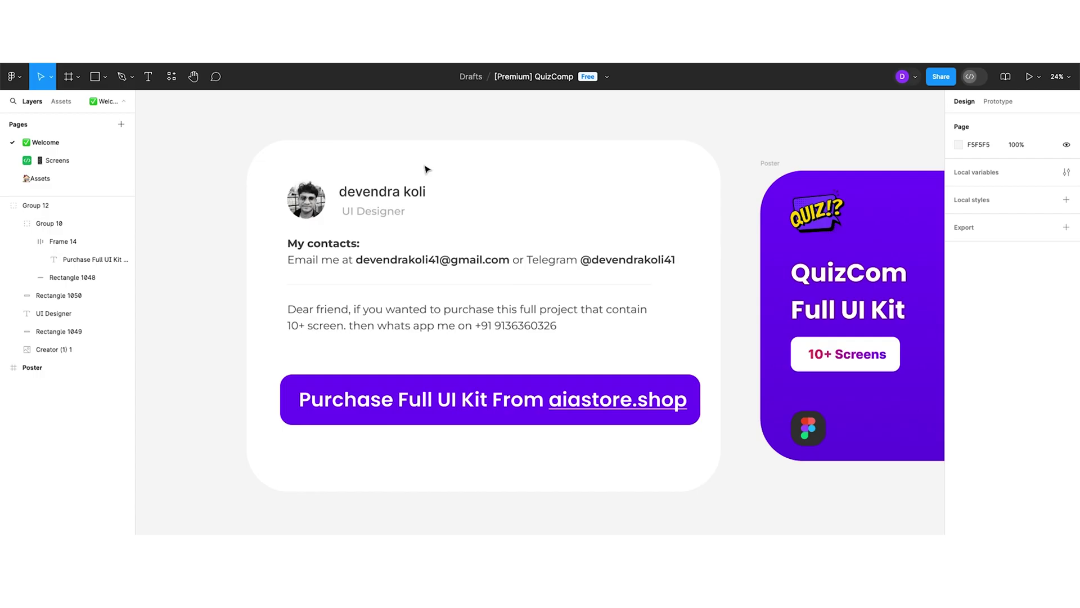
Step: Open the Screens page and pan right across the Splash, Login, Home and Contest screens
click(48, 161)
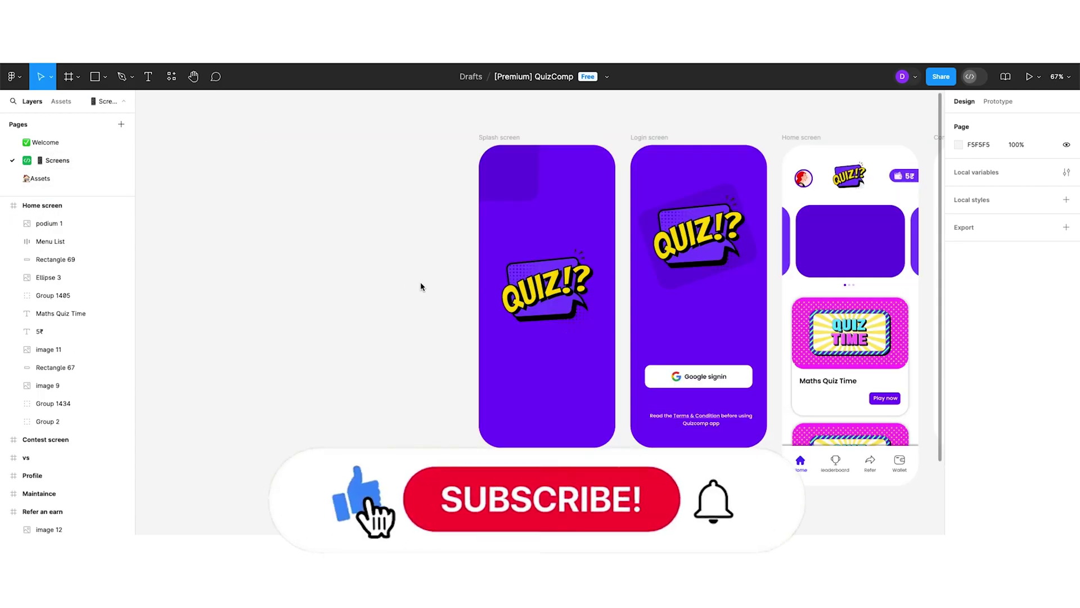
scroll(540, 242, right, 3)
scroll(700, 214, right, 4)
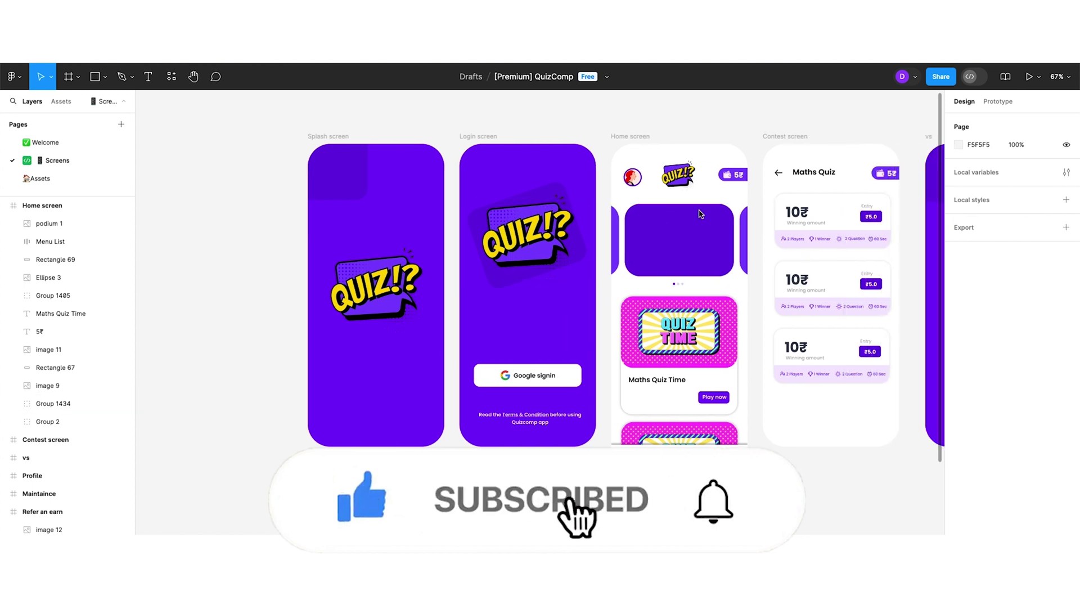
scroll(700, 214, right, 3)
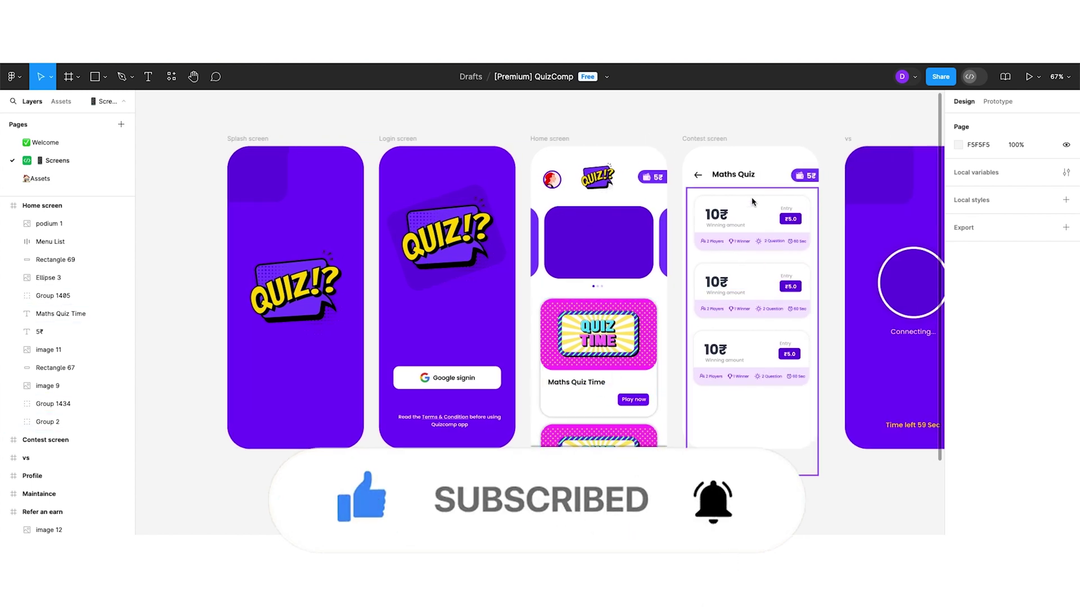
scroll(850, 201, right, 6)
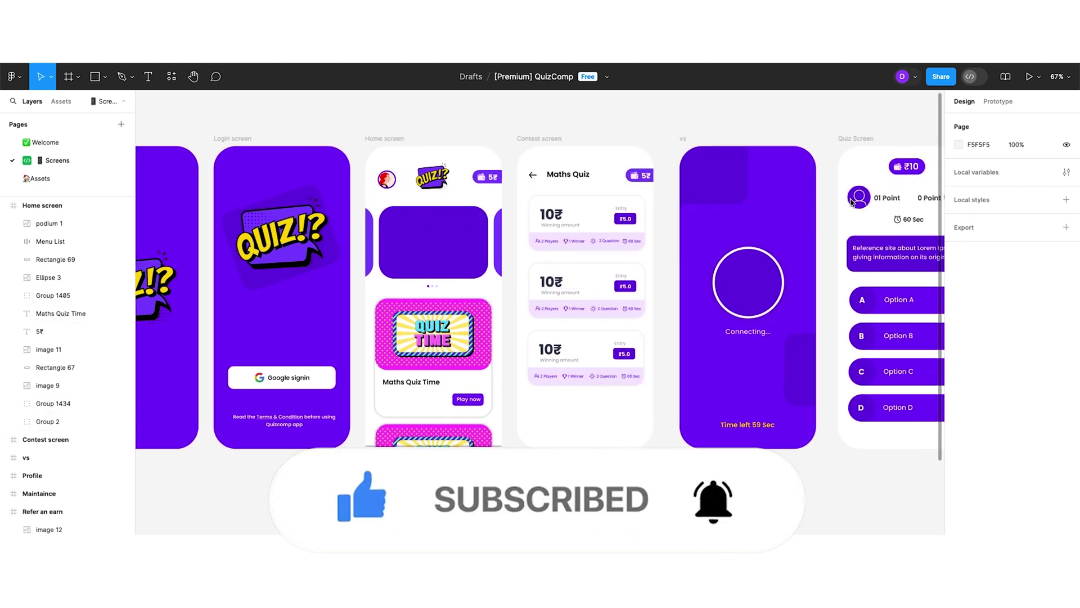
scroll(851, 201, right, 3)
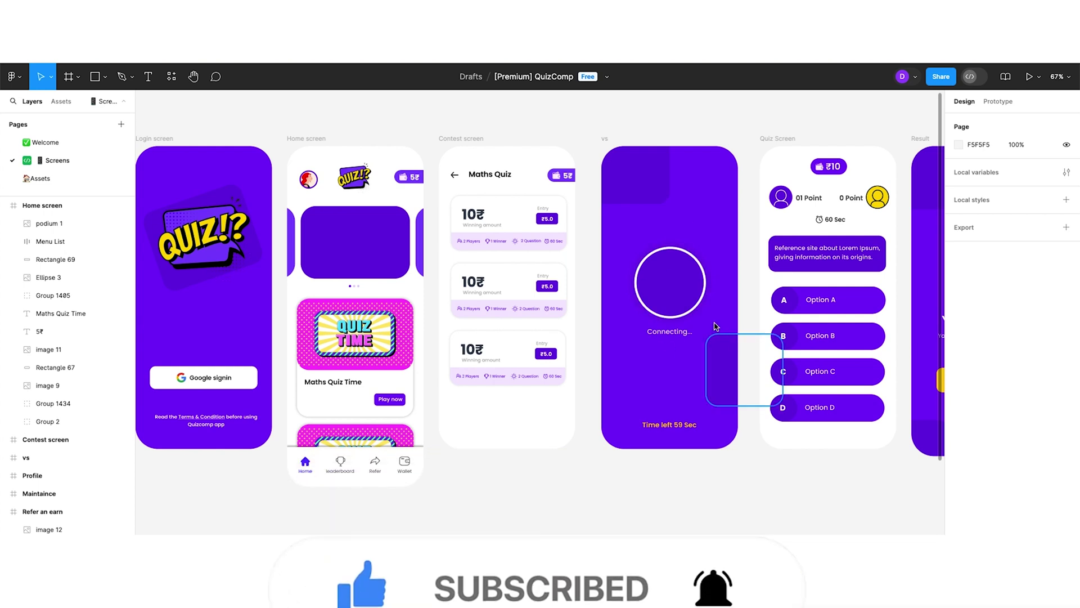
scroll(716, 320, right, 6)
scroll(746, 167, right, 4)
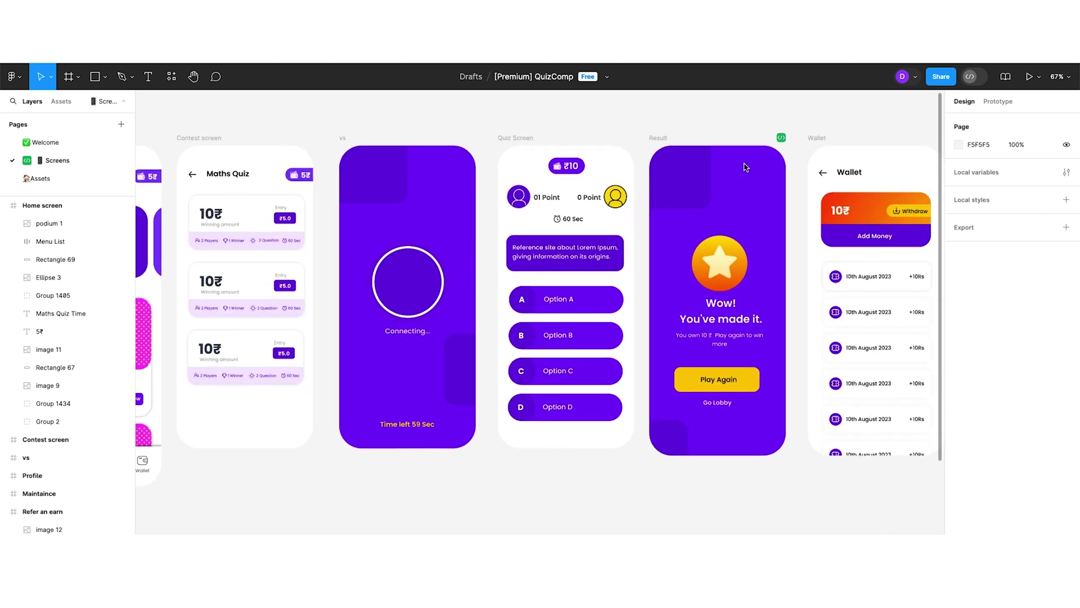
Step: Continue panning through the Wallet, Leaderboard and Profile screens, then pan back left
scroll(745, 167, right, 15)
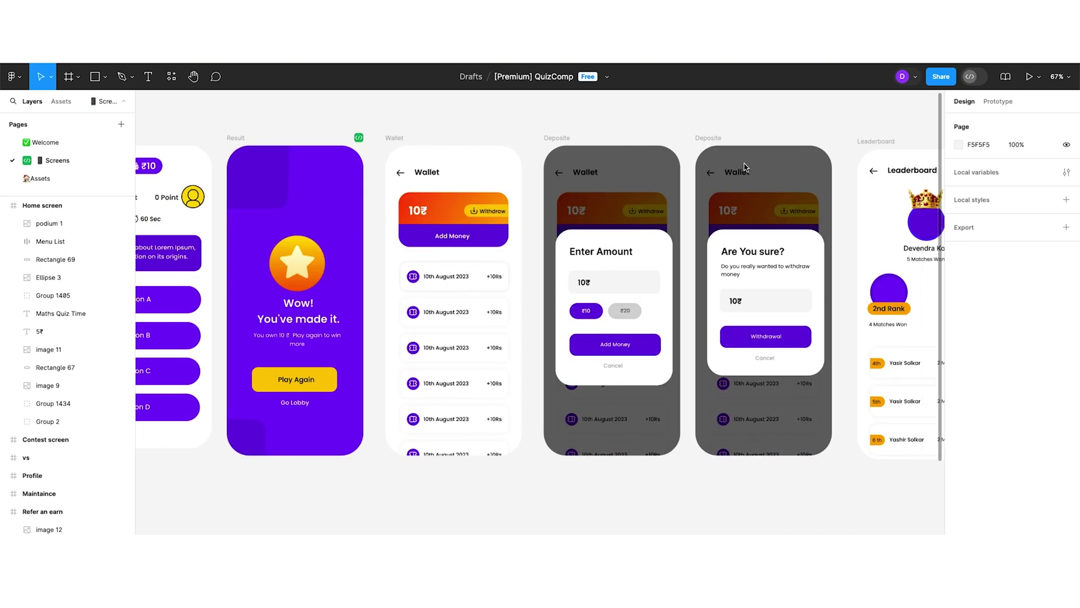
scroll(745, 167, right, 5)
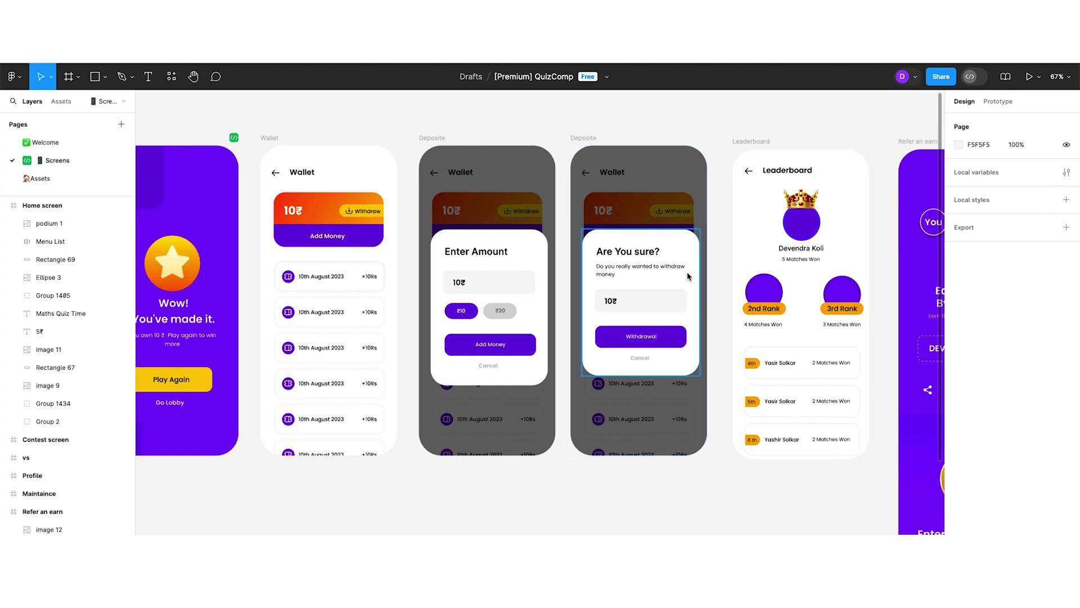
scroll(730, 302, right, 10)
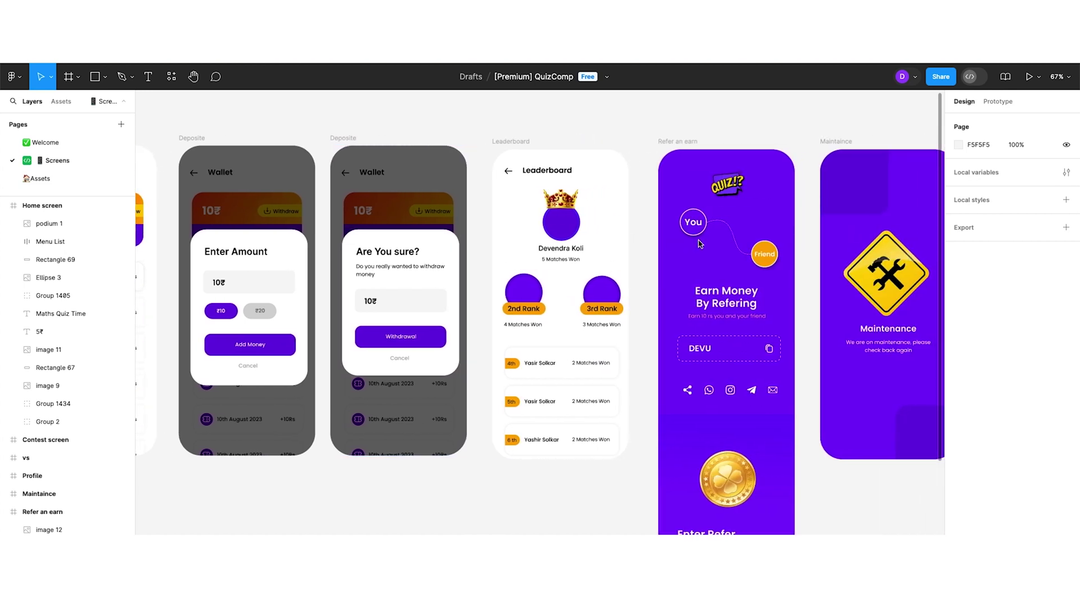
scroll(699, 243, right, 11)
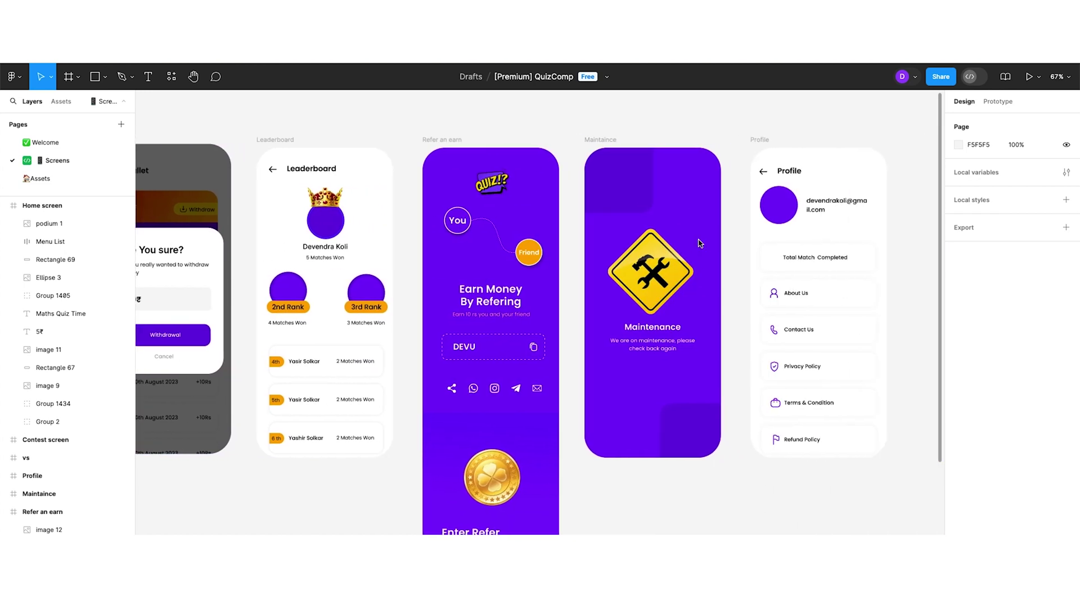
scroll(700, 243, right, 20)
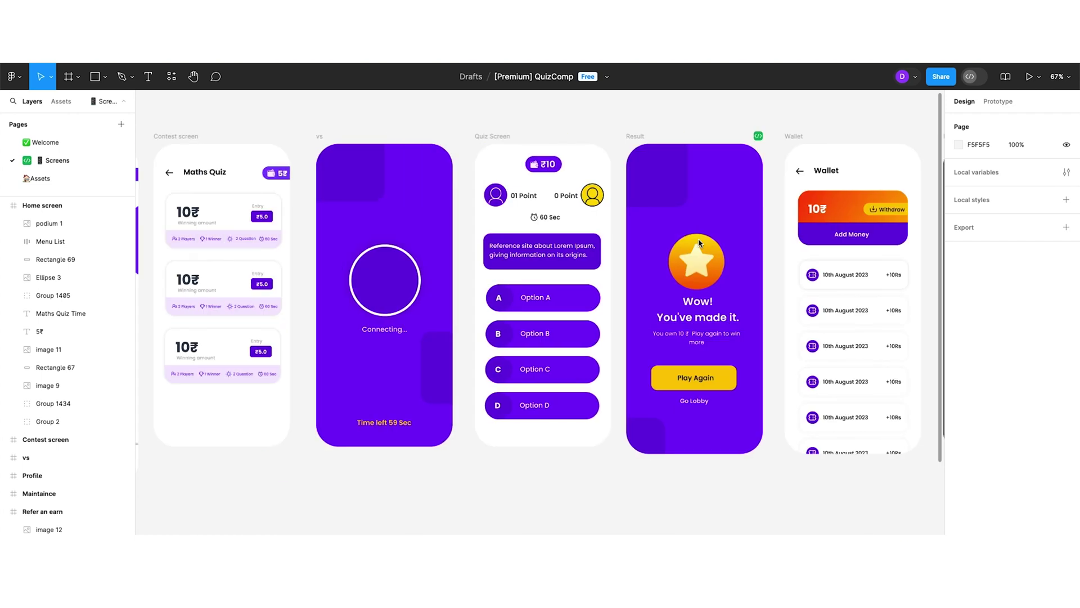
scroll(700, 243, left, 20)
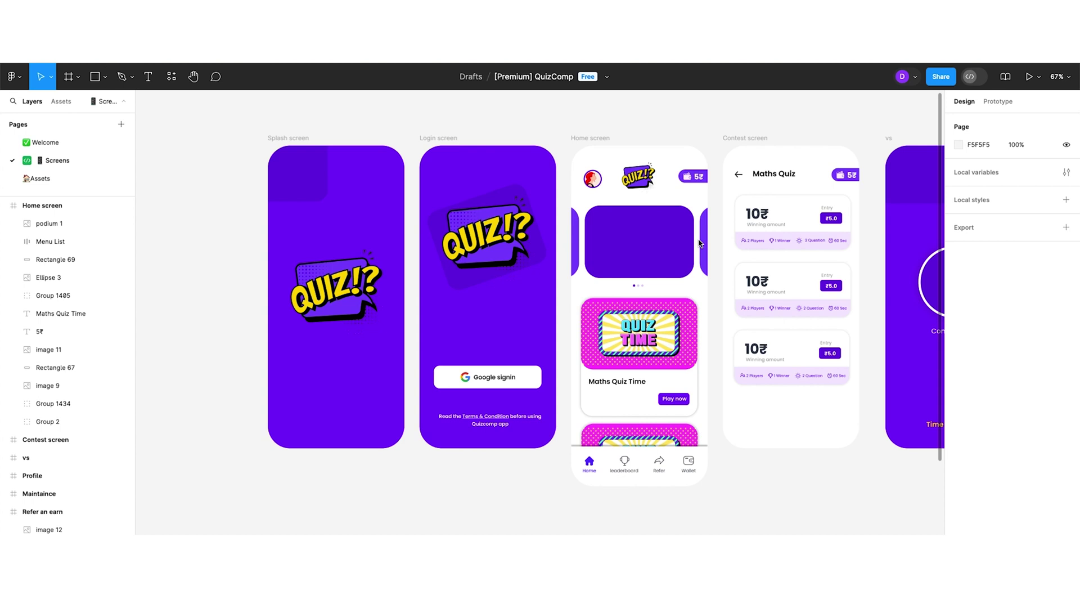
scroll(358, 243, left, 2)
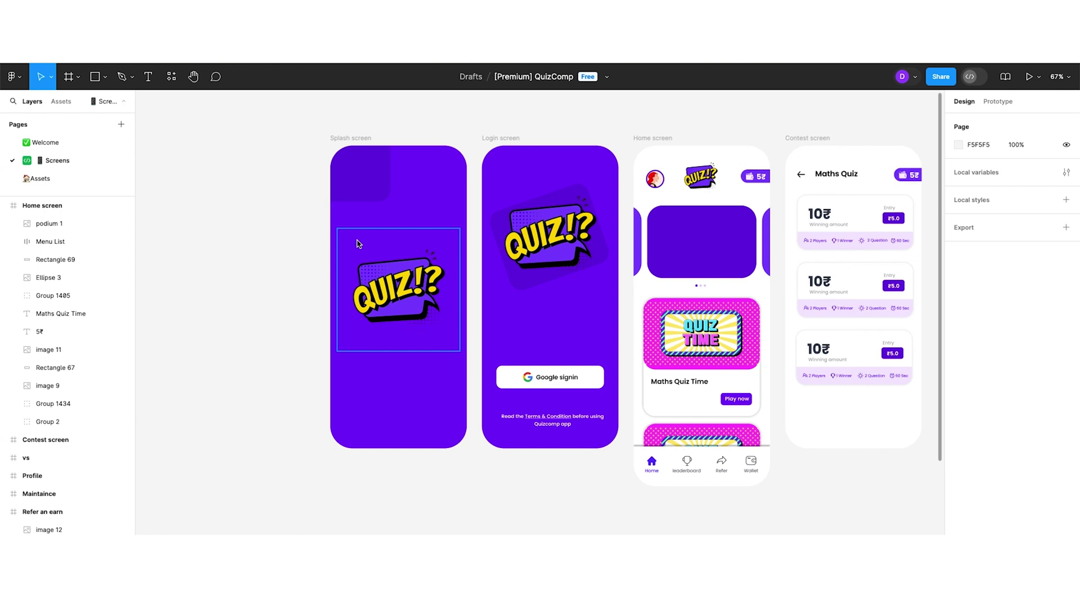
Step: Select the Splash screen frame to show its 360 × 798 size and 770FFC fill
click(360, 138)
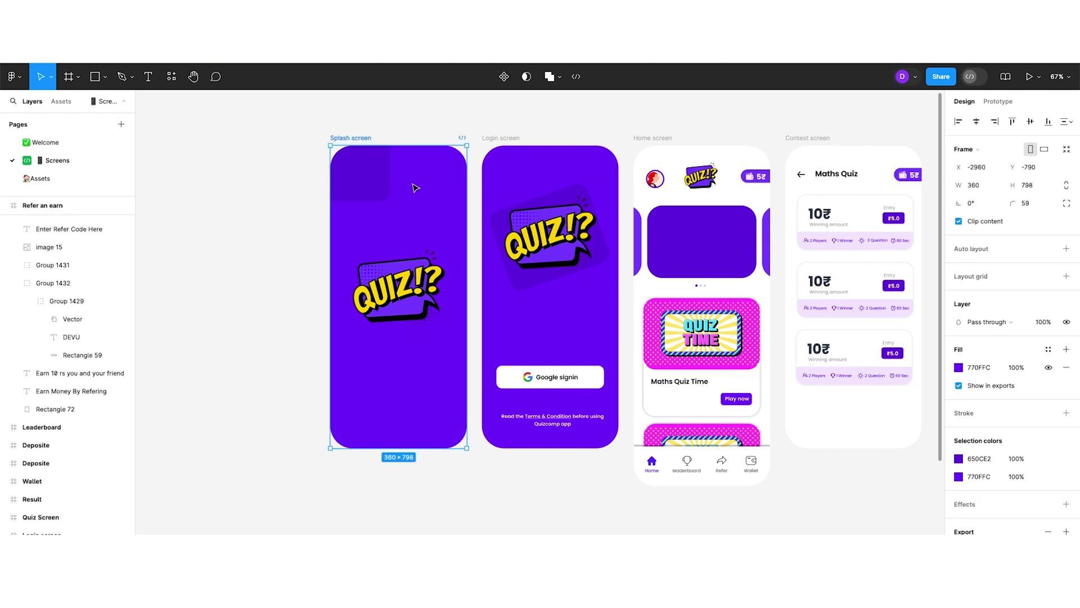
click(837, 245)
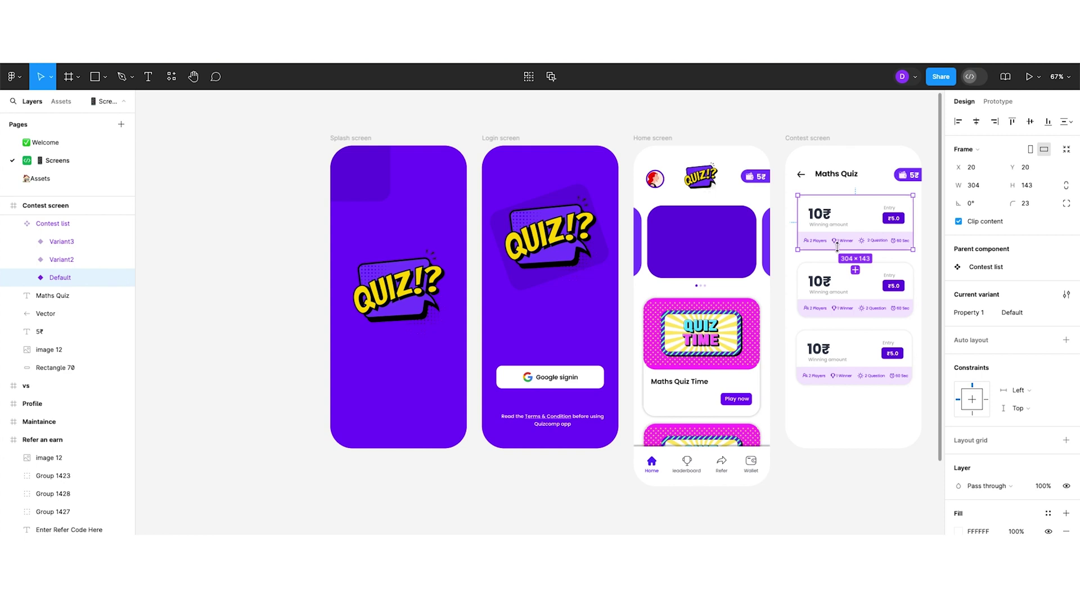
double_click(822, 216)
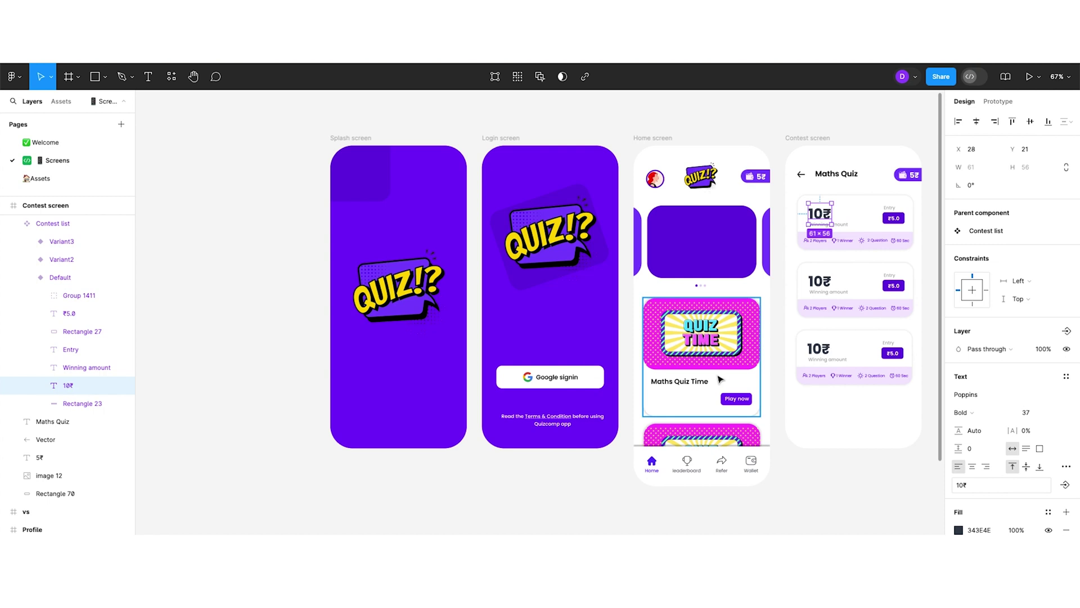
click(565, 385)
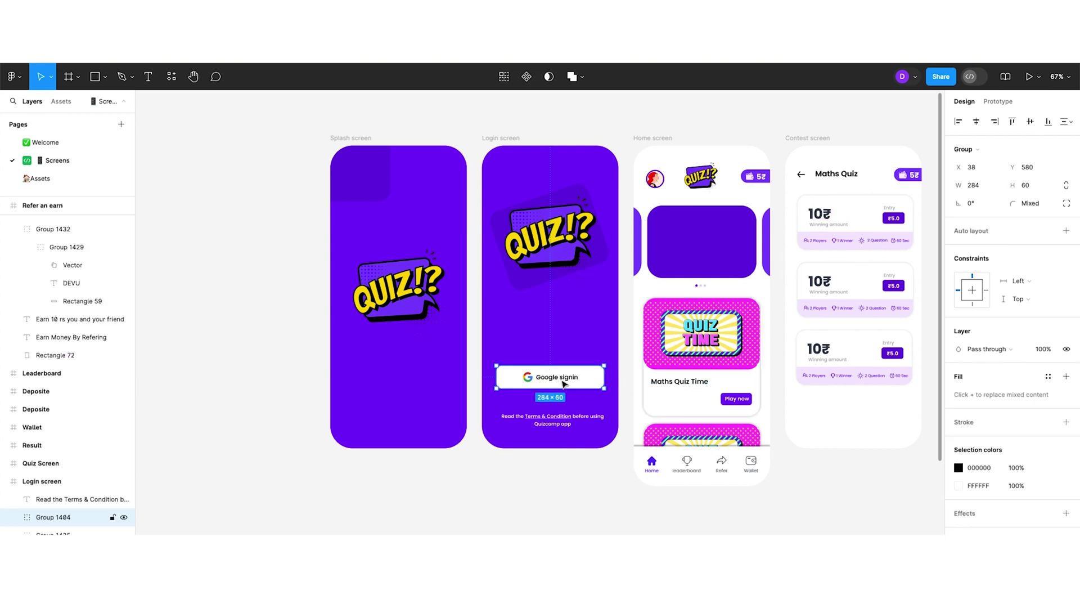
scroll(685, 335, left, 5)
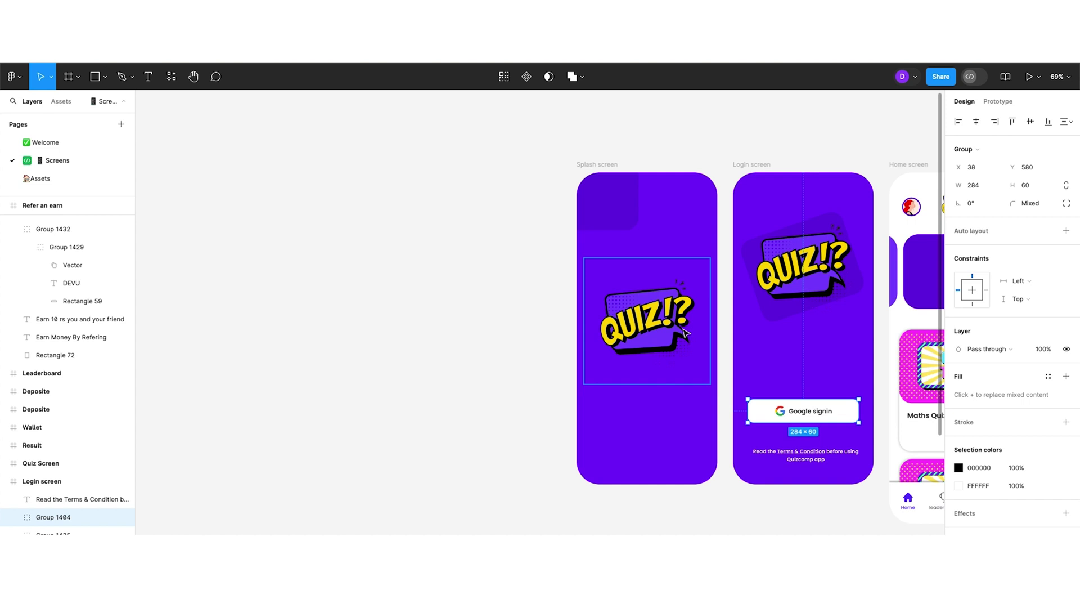
scroll(698, 284, right, 4)
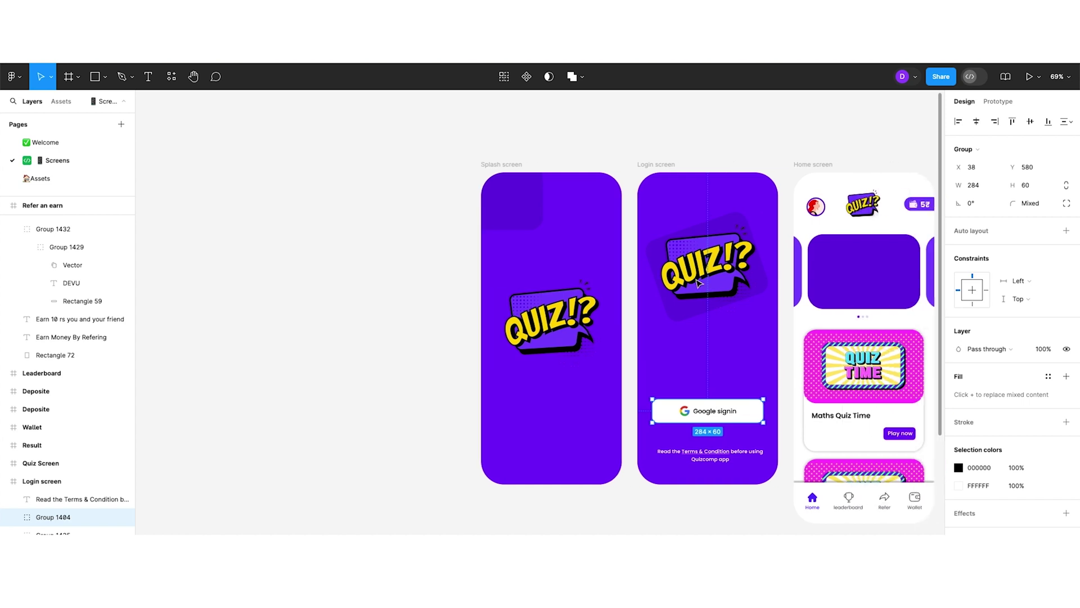
click(784, 154)
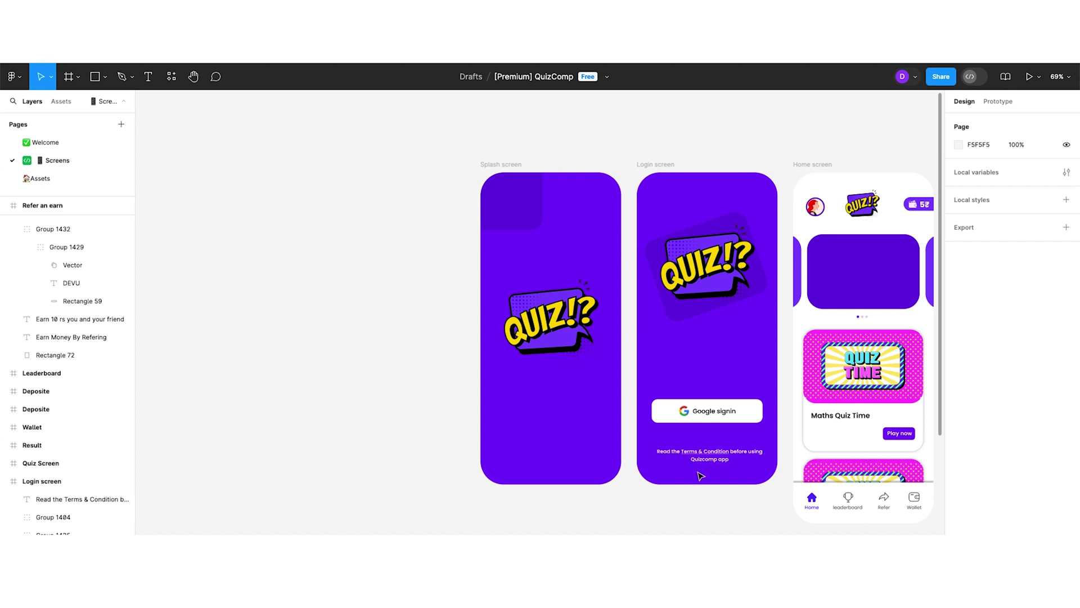
scroll(703, 474, right, 5)
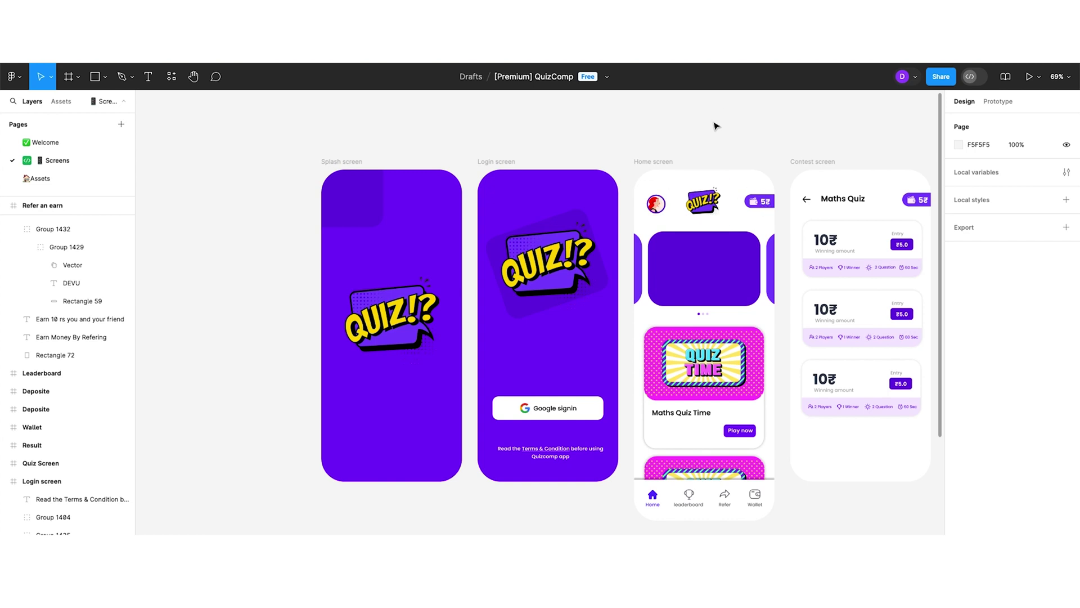
Step: Zoom to 100% on the Contest screen and append ' time' so the header reads 'Maths Quiz time'
scroll(757, 151, right, 3)
scroll(757, 151, right, 1)
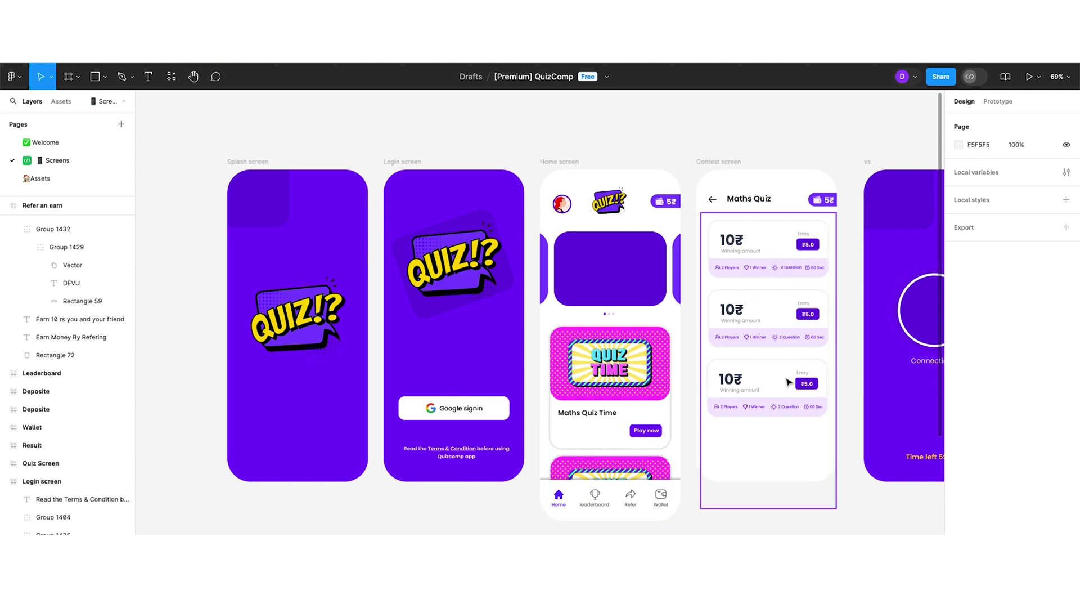
key(shift+0)
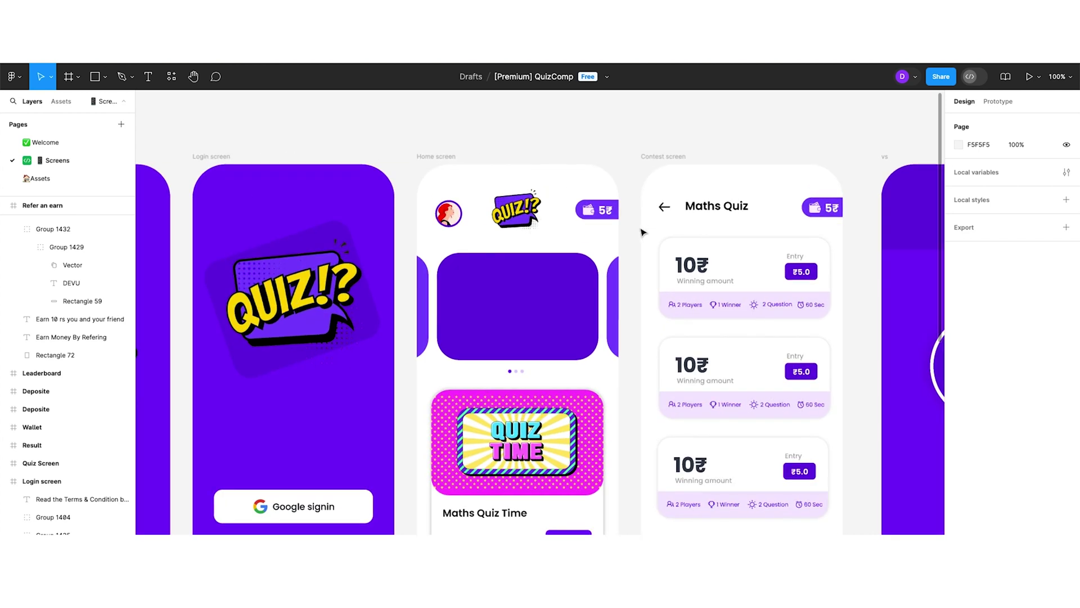
click(724, 216)
scroll(726, 187, down, 1)
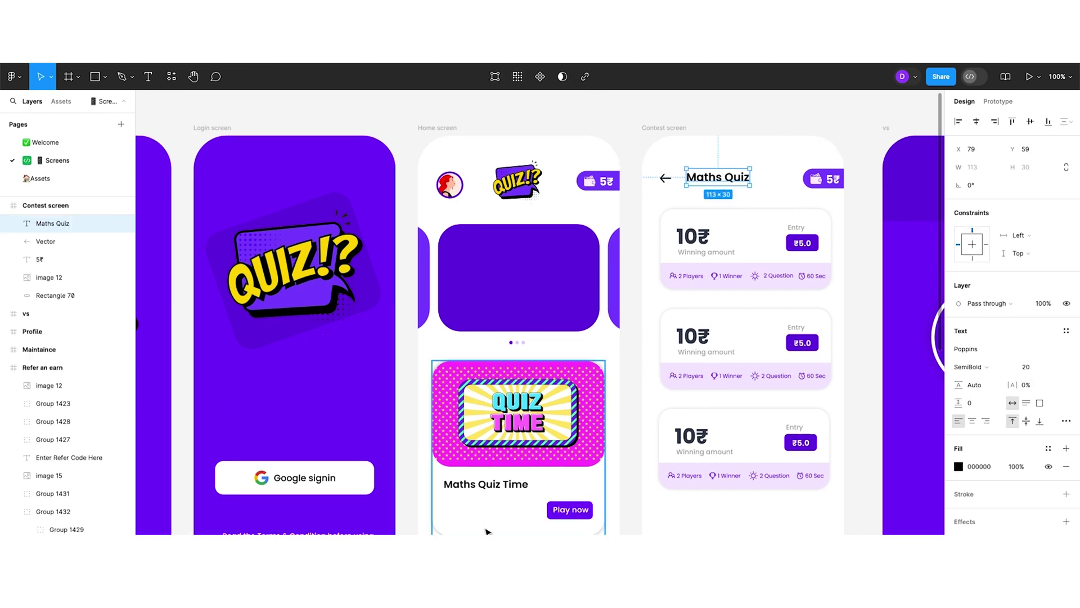
scroll(506, 492, down, 1)
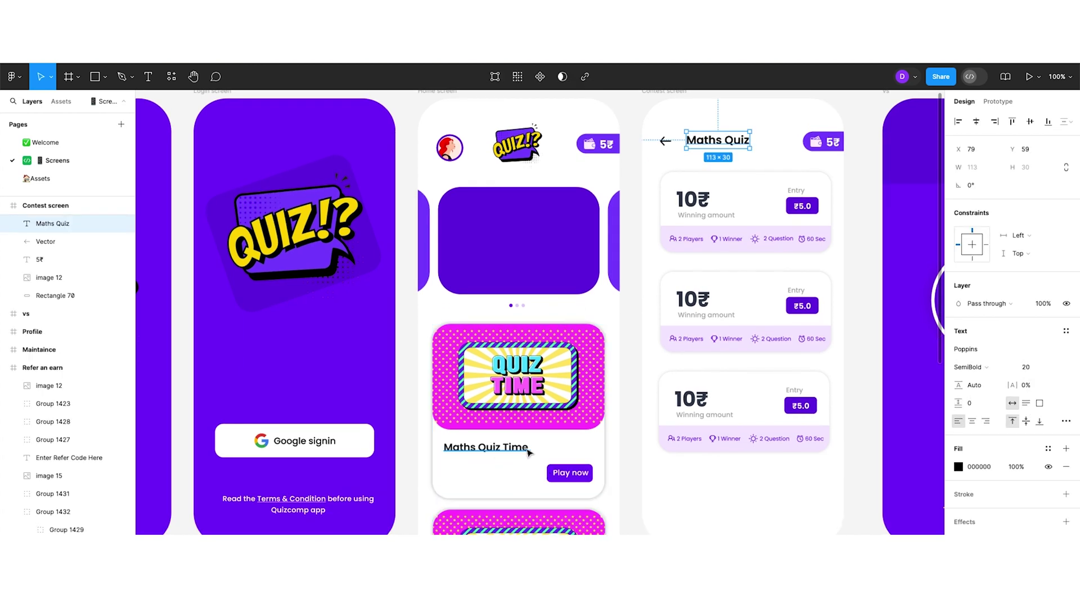
text(time)
scroll(497, 466, down, 1)
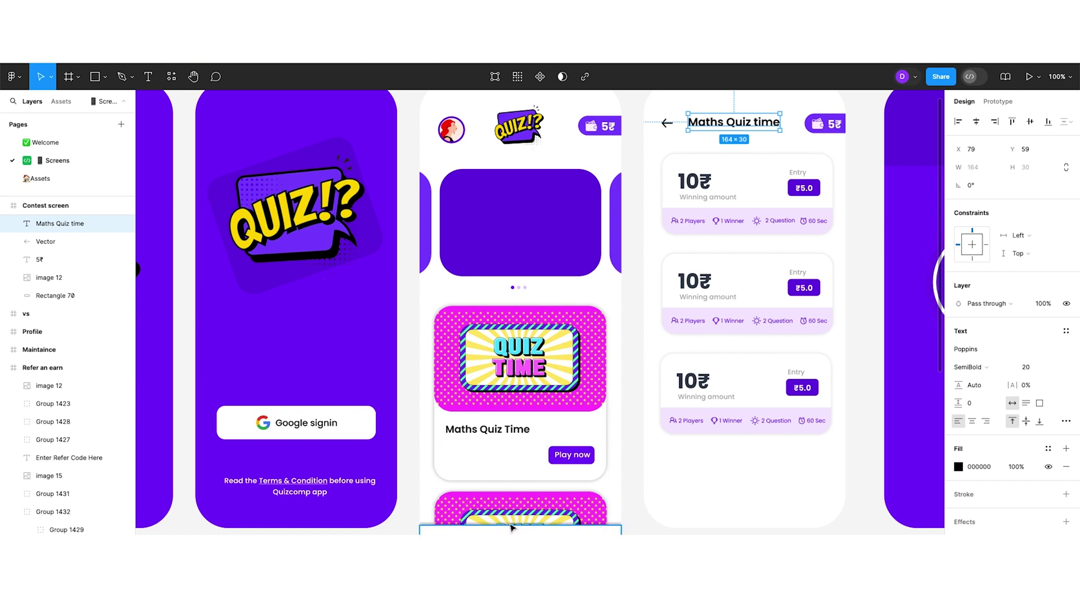
scroll(581, 427, up, 2)
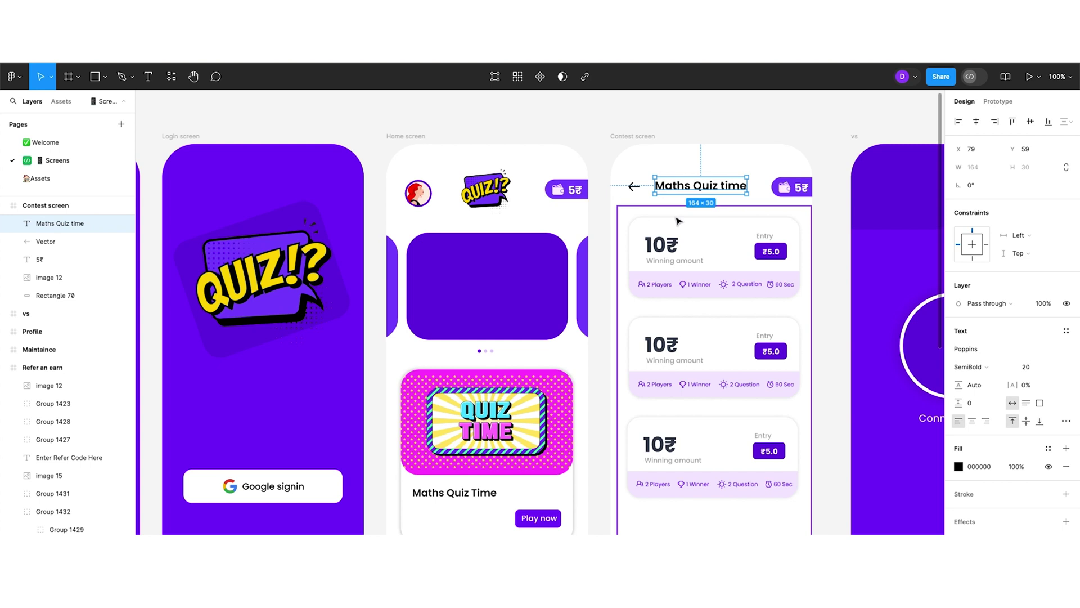
click(730, 224)
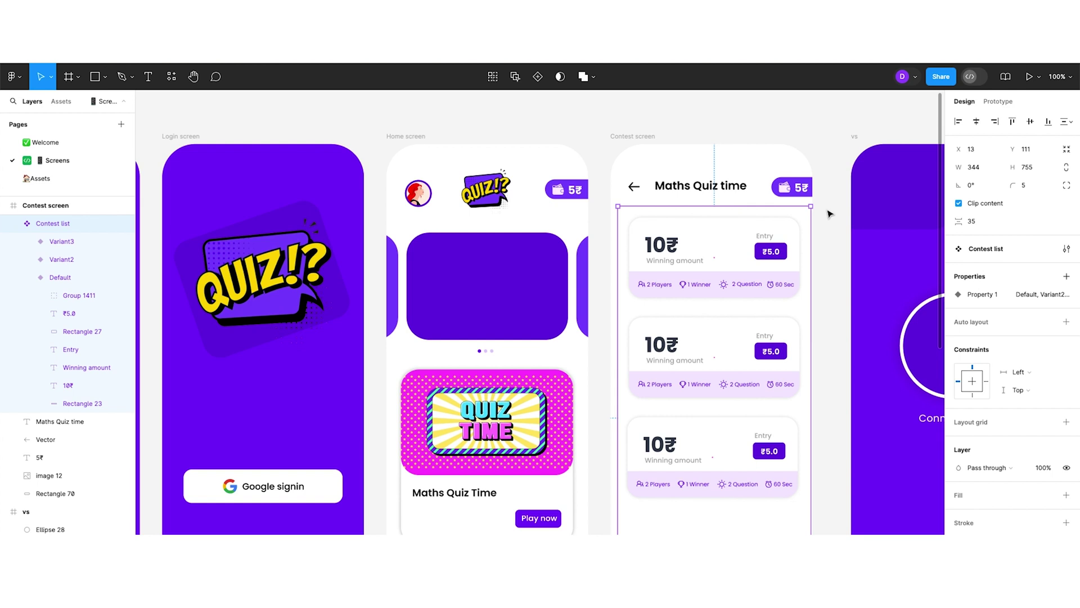
scroll(829, 213, down, 1)
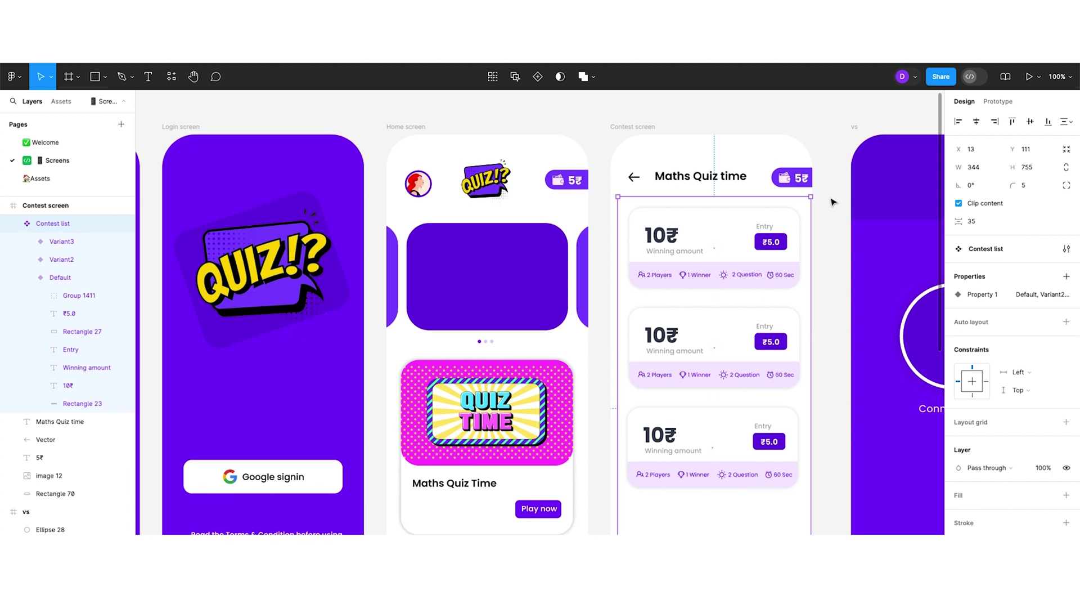
scroll(833, 202, right, 1)
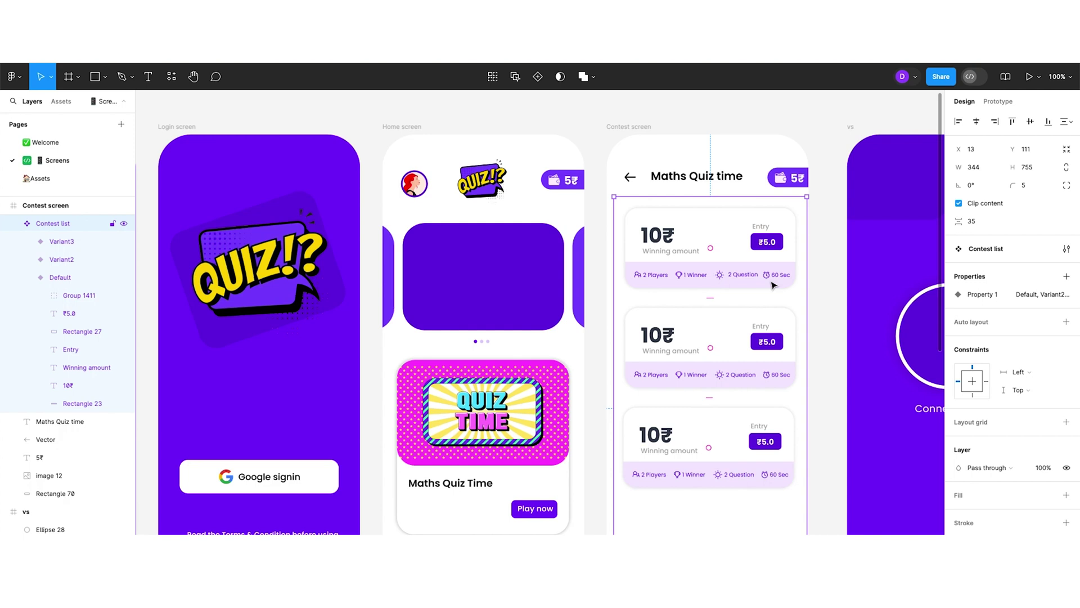
scroll(768, 236, up, 5)
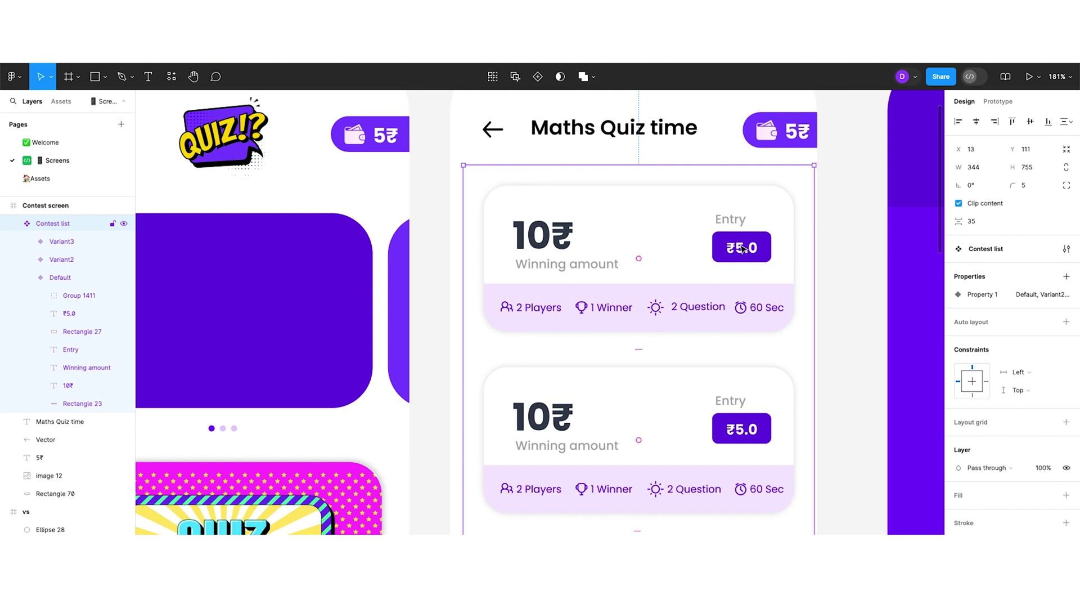
scroll(861, 247, up, 3)
click(863, 253)
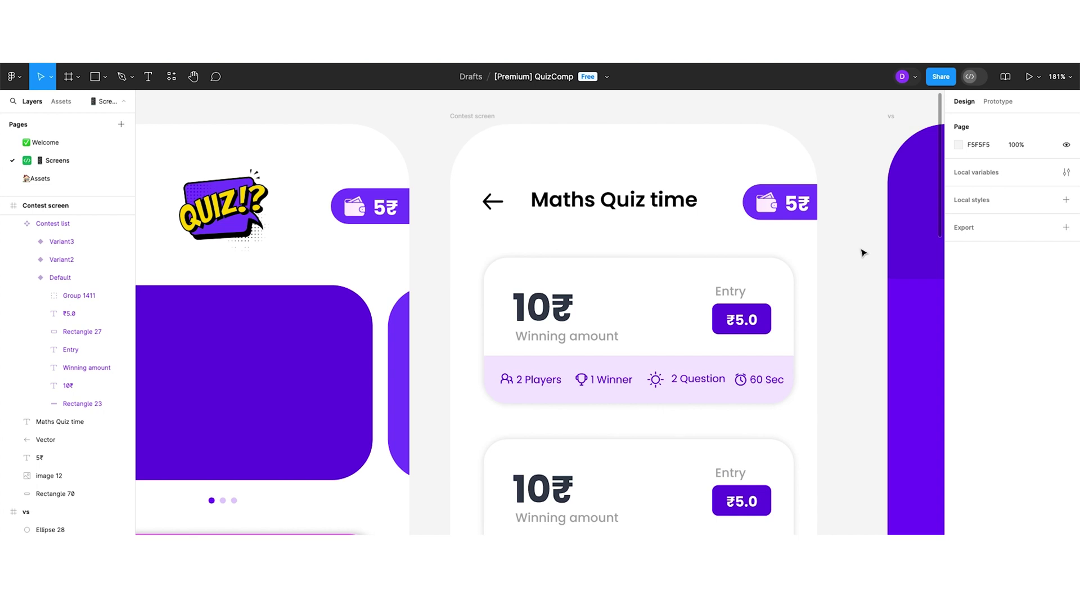
scroll(861, 255, down, 5)
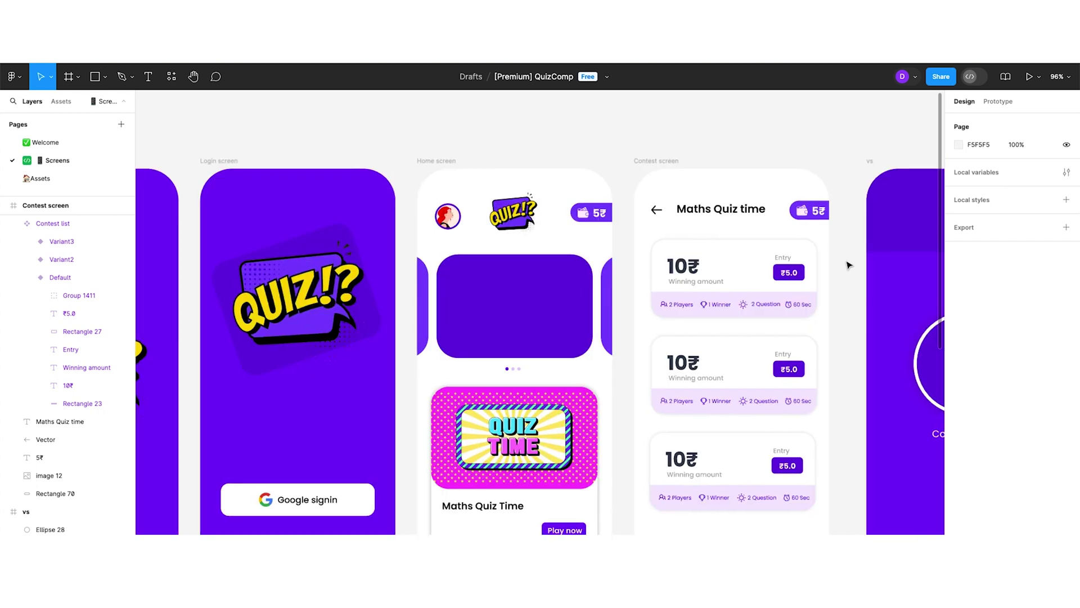
scroll(836, 259, right, 3)
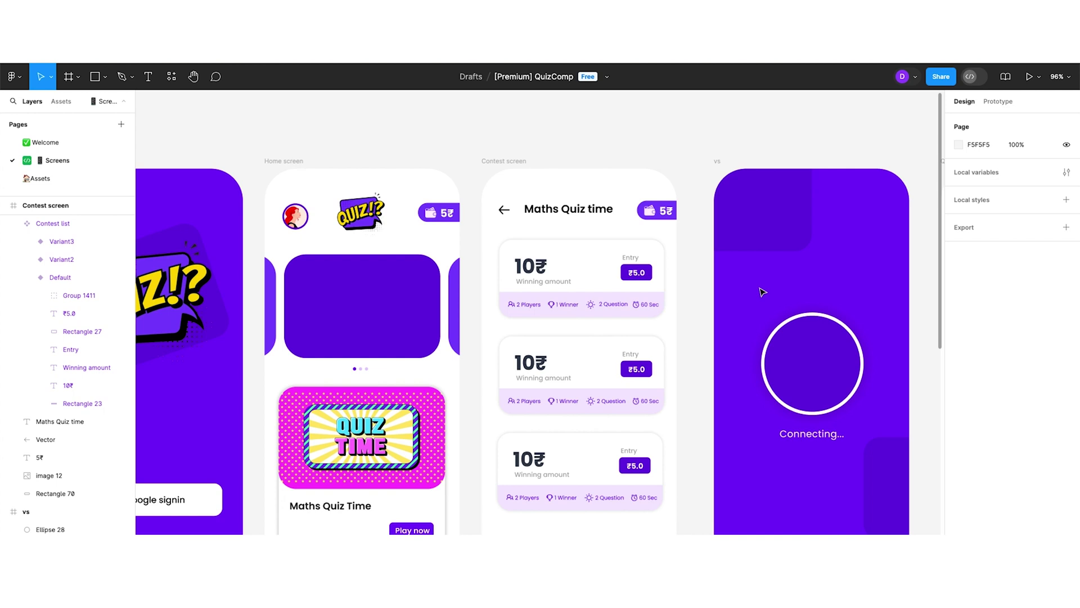
Step: Fill Ellipse 4 on the vs Connecting frame with the red-haired woman's portrait
click(629, 289)
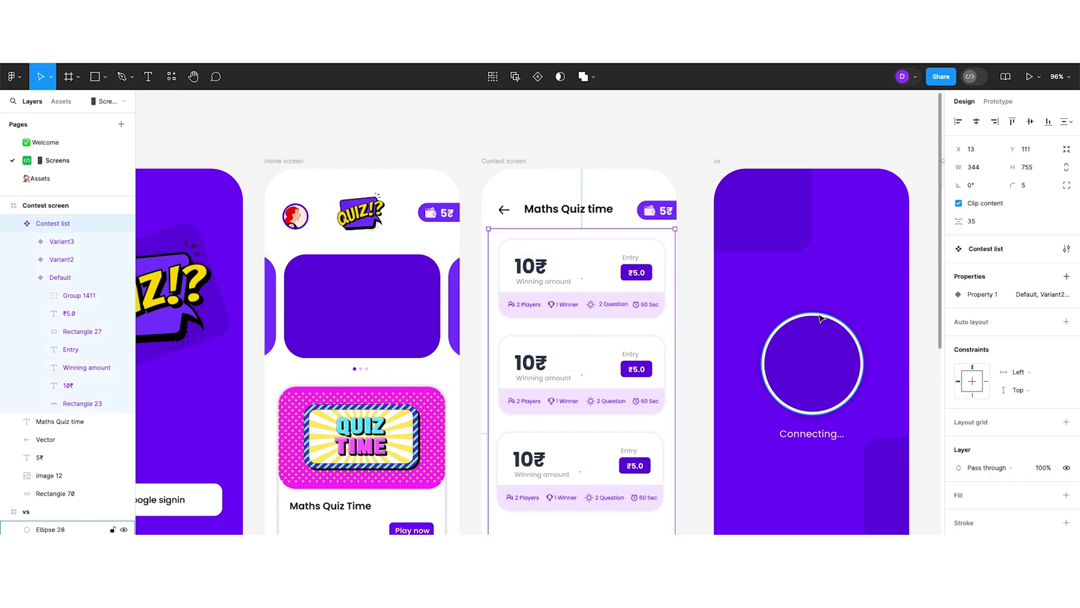
scroll(820, 318, right, 3)
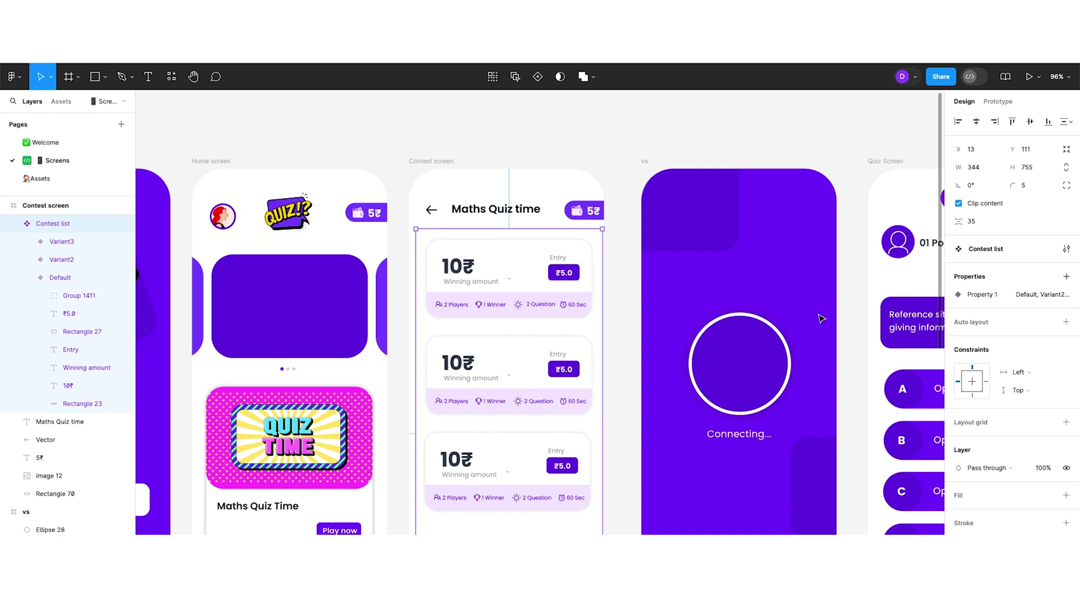
scroll(821, 319, right, 4)
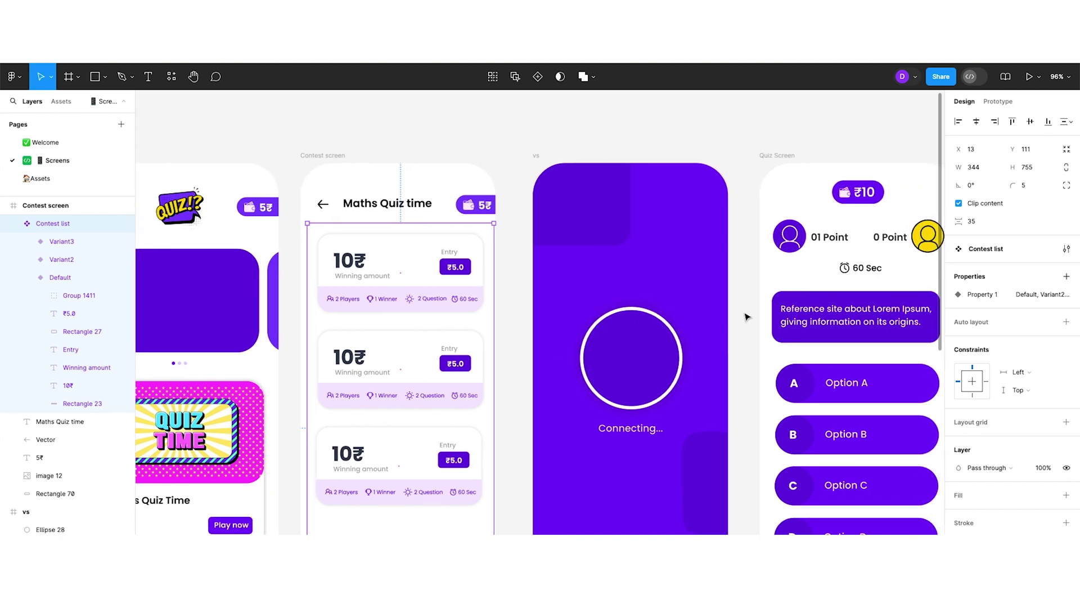
scroll(707, 349, down, 3)
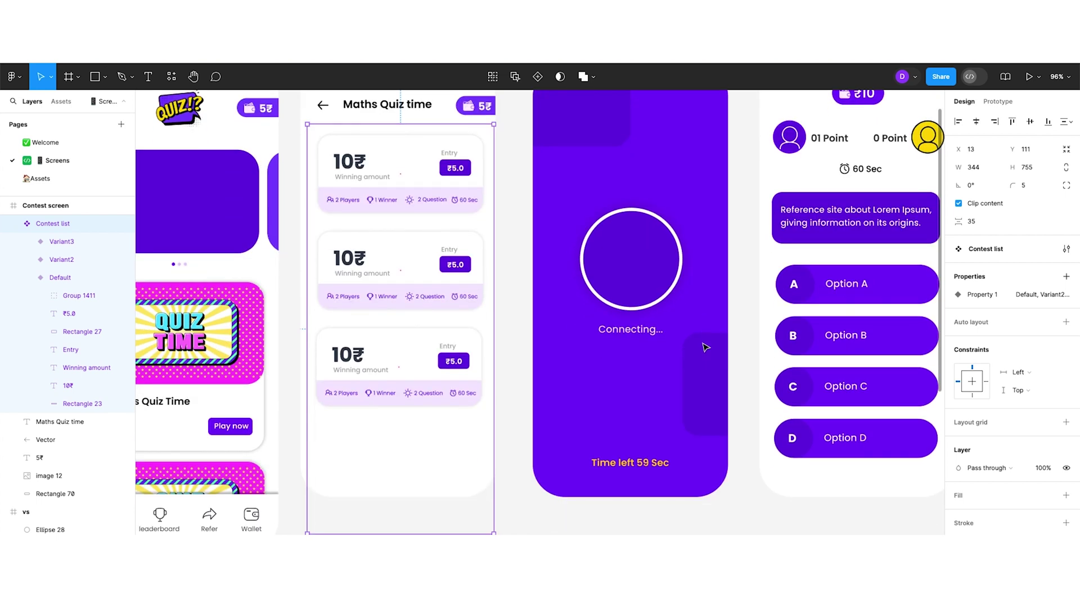
scroll(707, 348, up, 3)
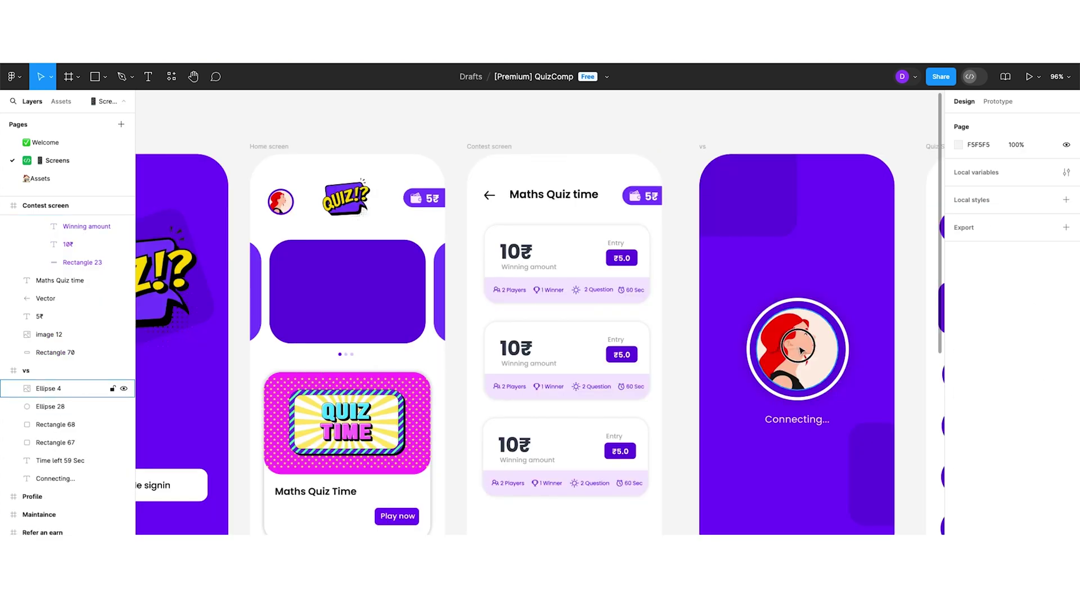
click(799, 346)
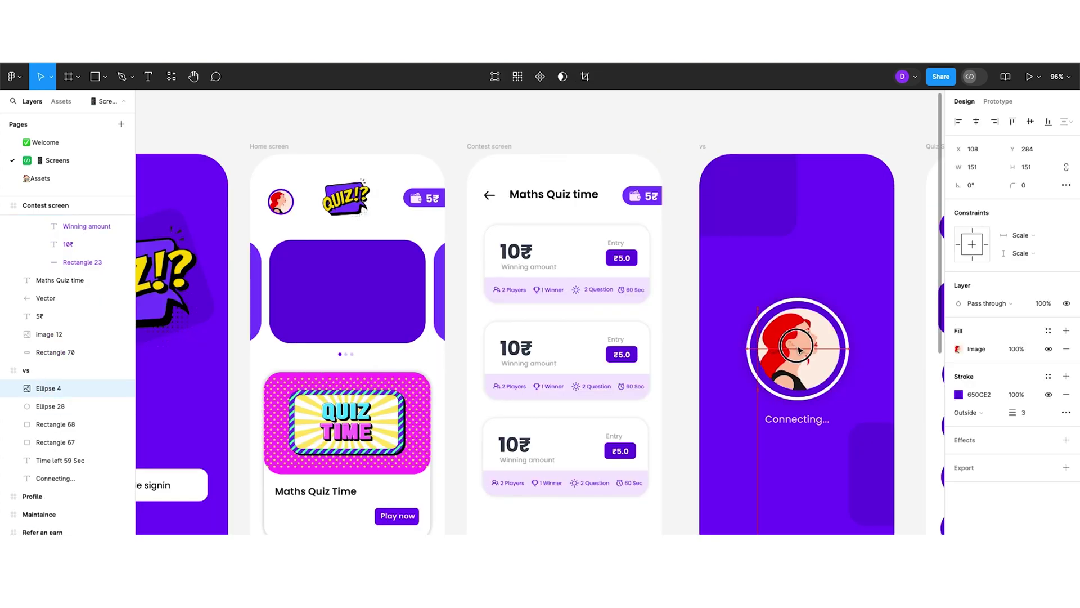
click(934, 346)
Step: Move to the Quiz Screen and select its ₹10 balance and 01 Point score labels
scroll(901, 347, down, 2)
scroll(901, 347, right, 3)
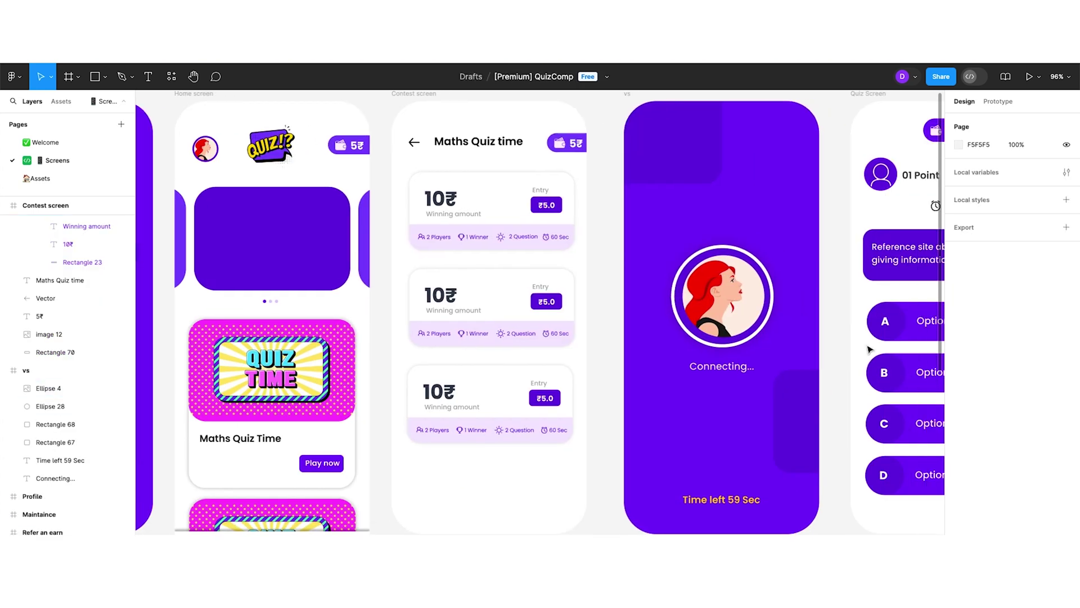
scroll(869, 352, down, 1)
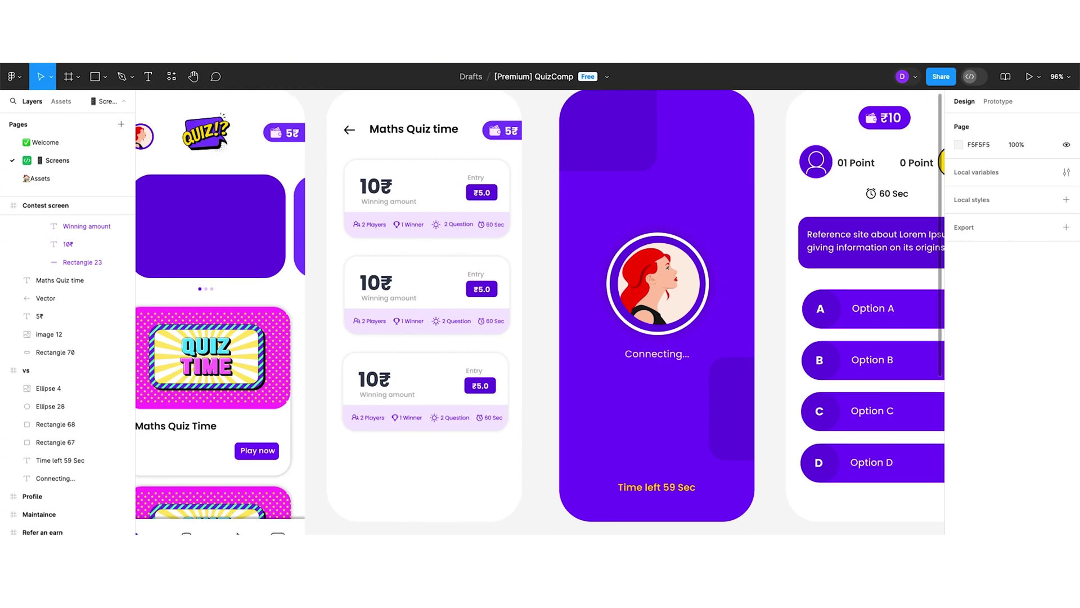
scroll(730, 492, up, 1)
scroll(731, 491, right, 4)
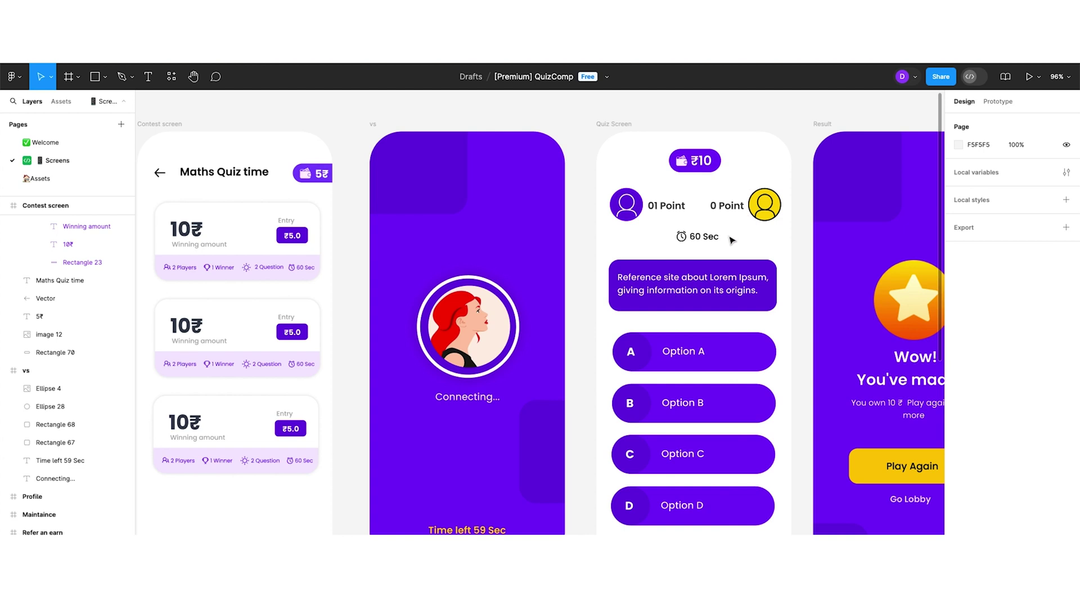
click(711, 161)
click(655, 211)
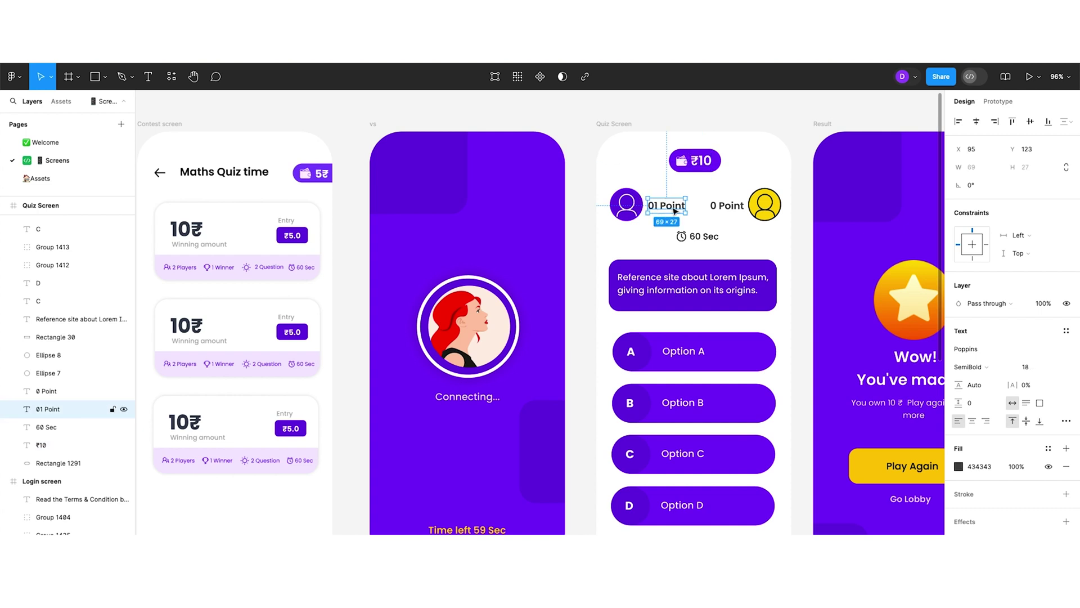
click(736, 237)
click(716, 239)
click(706, 296)
click(692, 453)
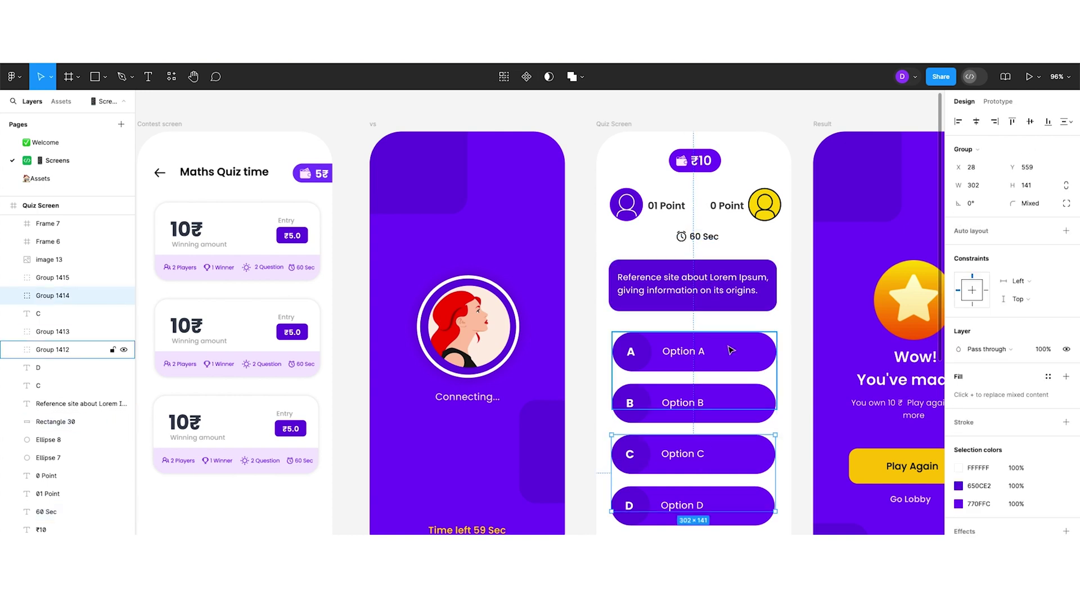
scroll(650, 201, up, 2)
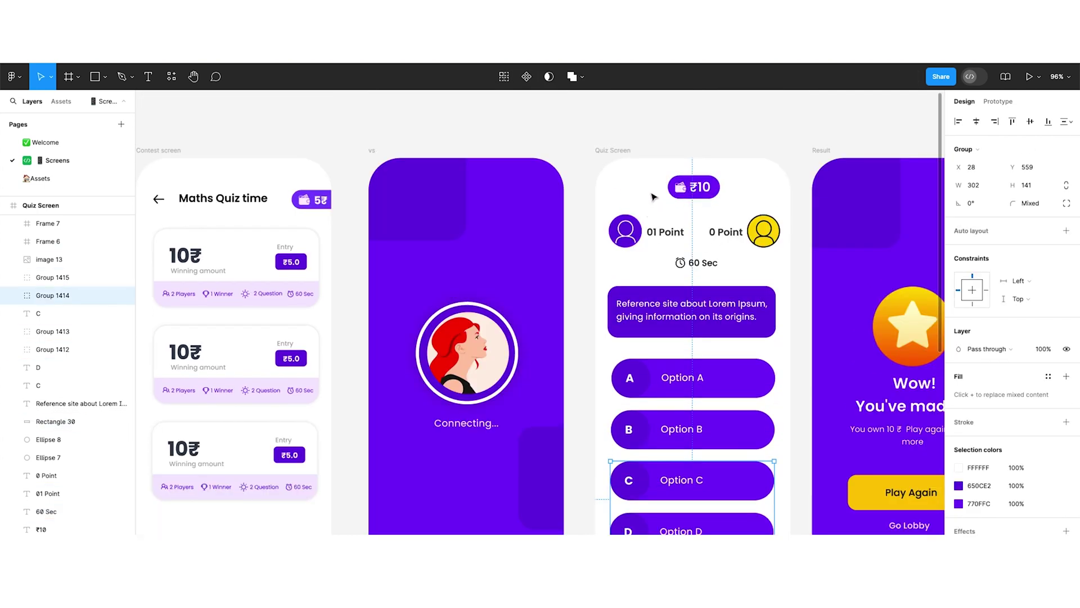
scroll(715, 321, down, 2)
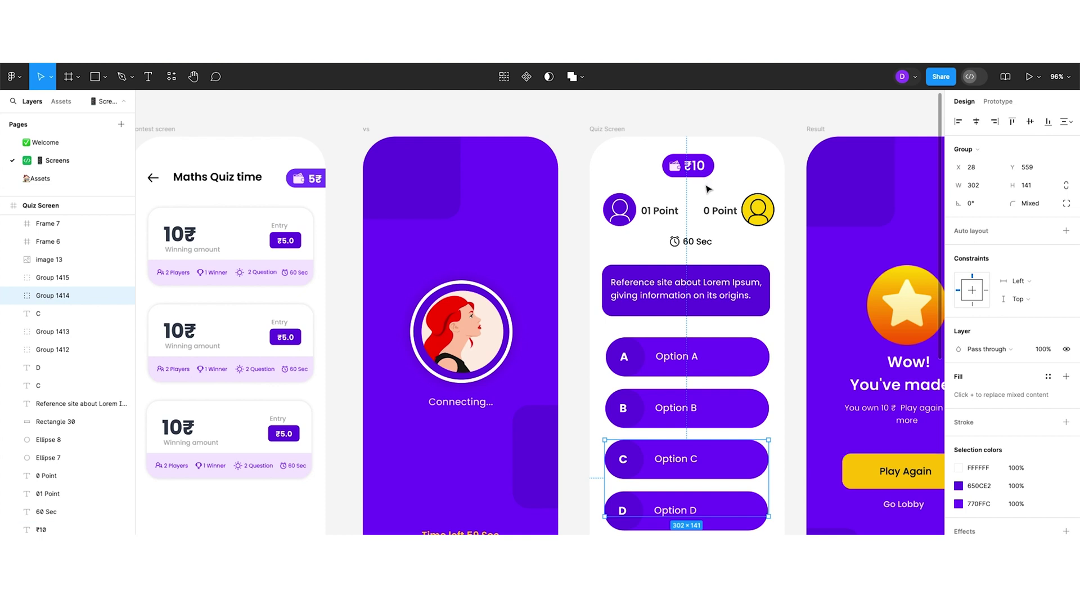
click(697, 168)
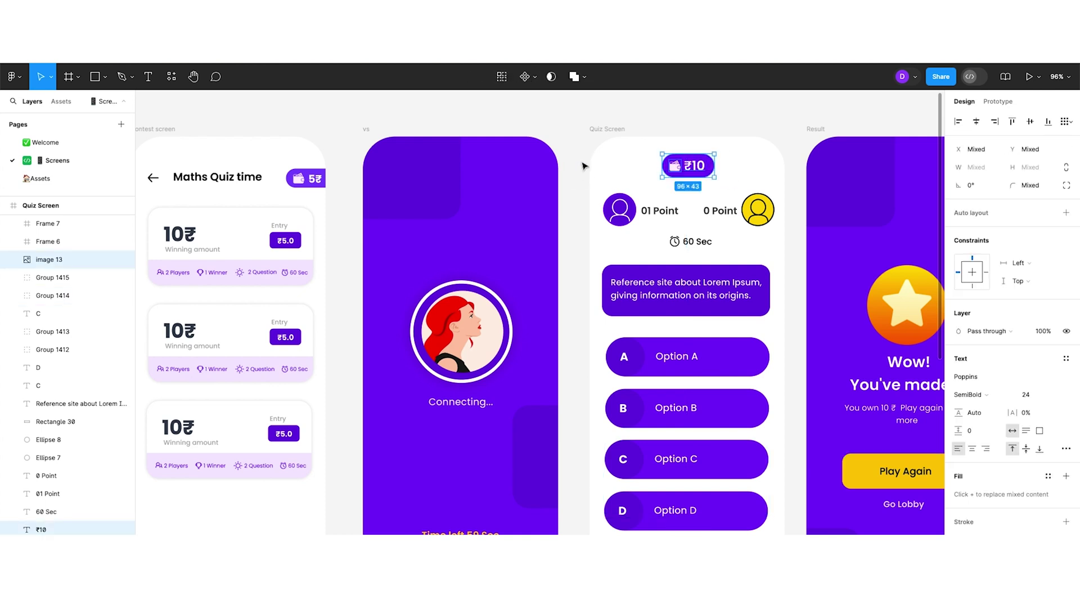
scroll(810, 142, right, 5)
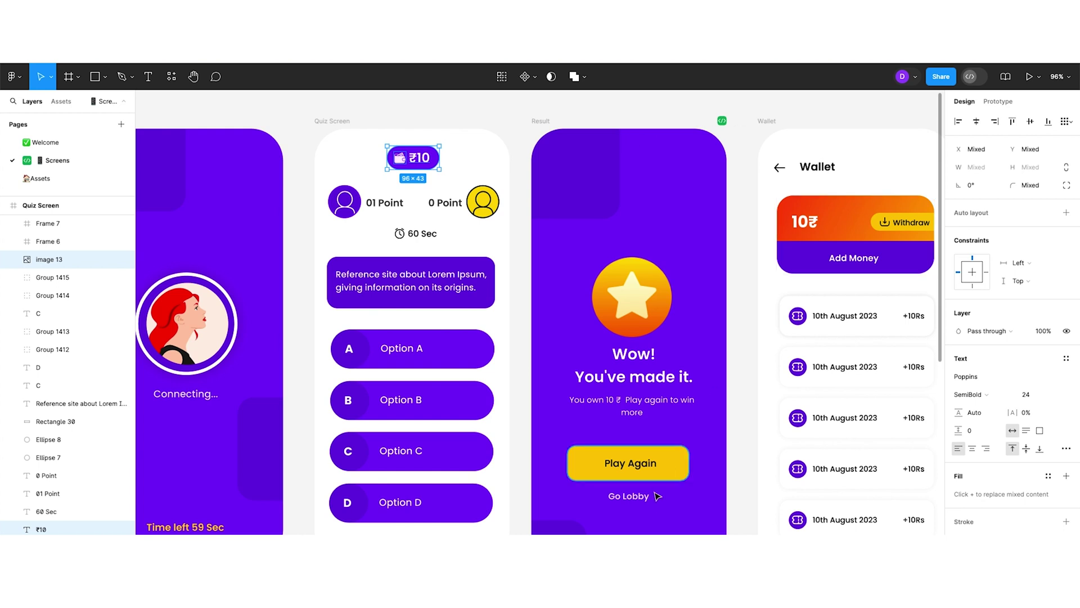
click(673, 473)
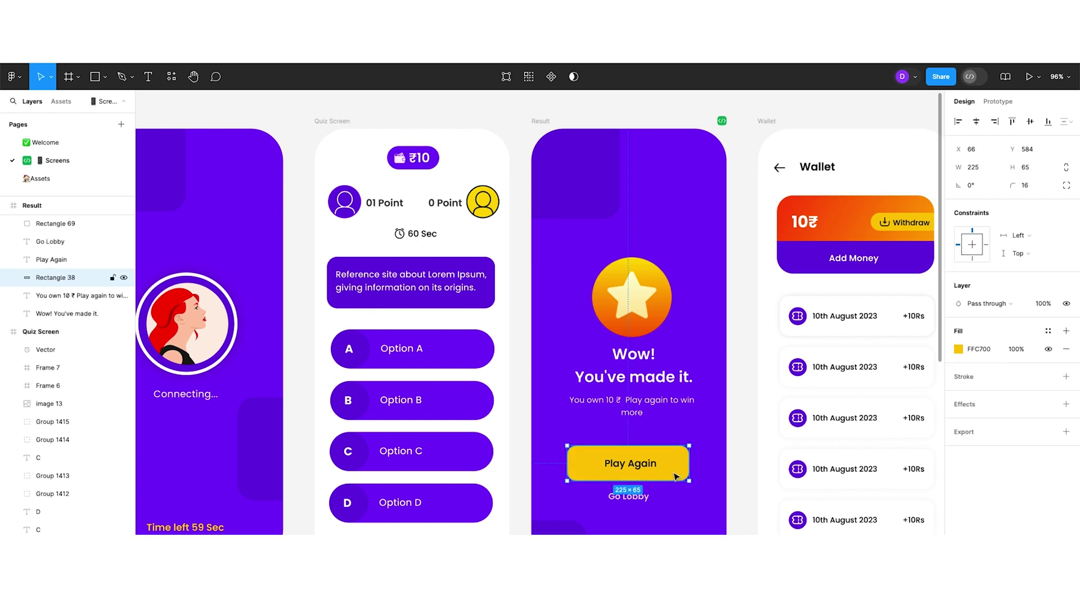
click(660, 514)
click(648, 499)
drag(726, 515, 560, 458)
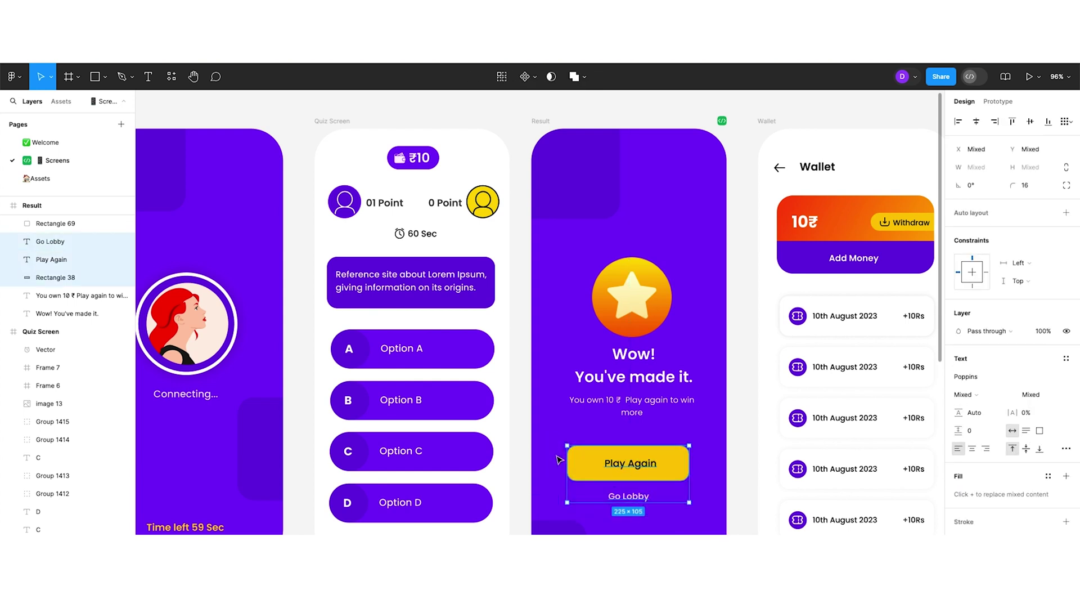
click(715, 478)
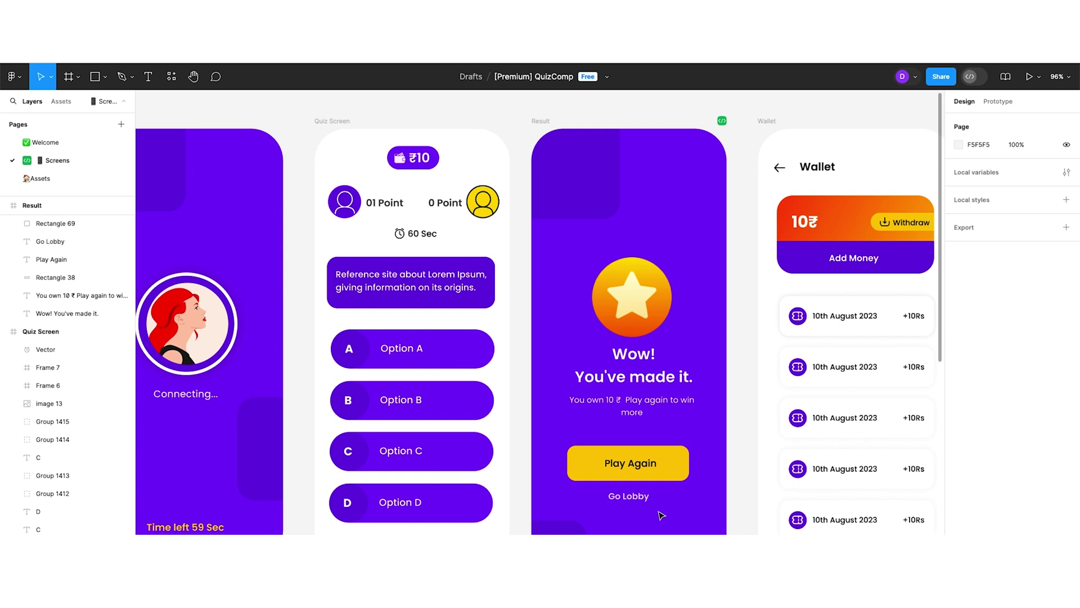
scroll(662, 515, right, 5)
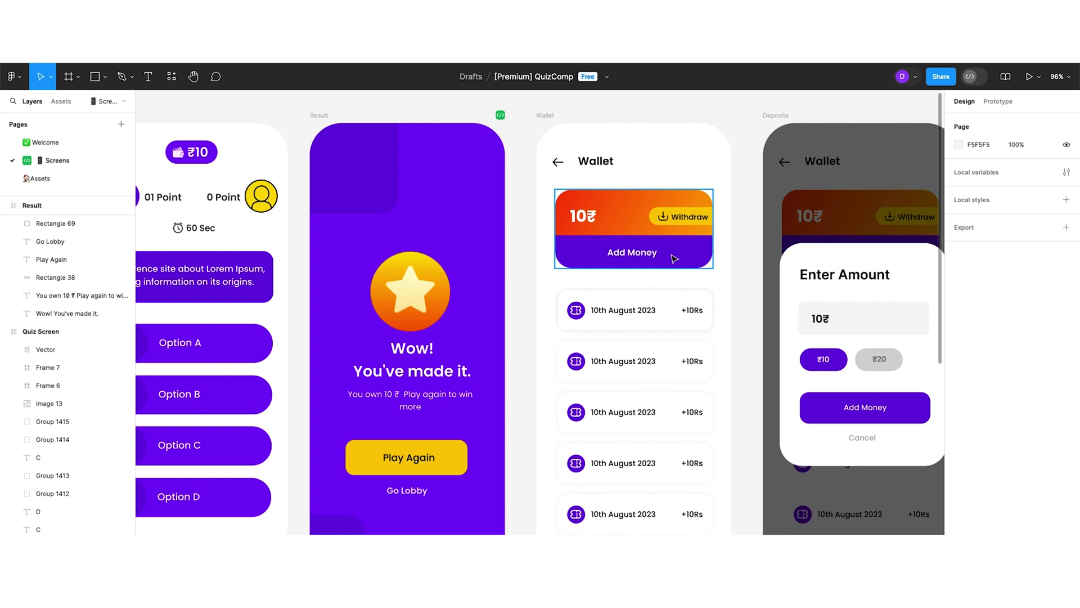
scroll(674, 258, down, 2)
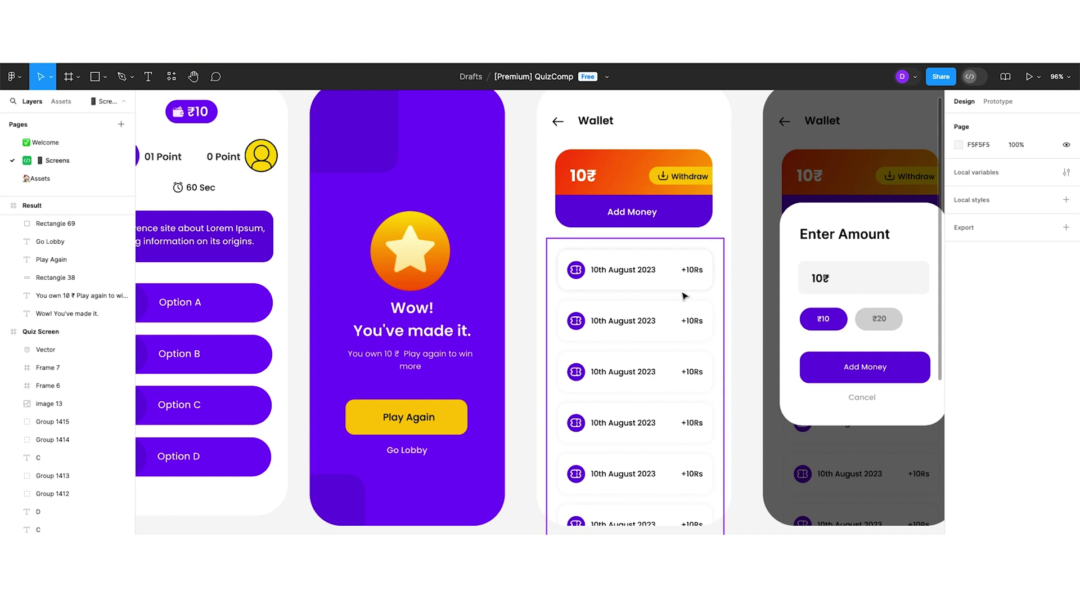
scroll(685, 295, right, 3)
scroll(597, 219, up, 2)
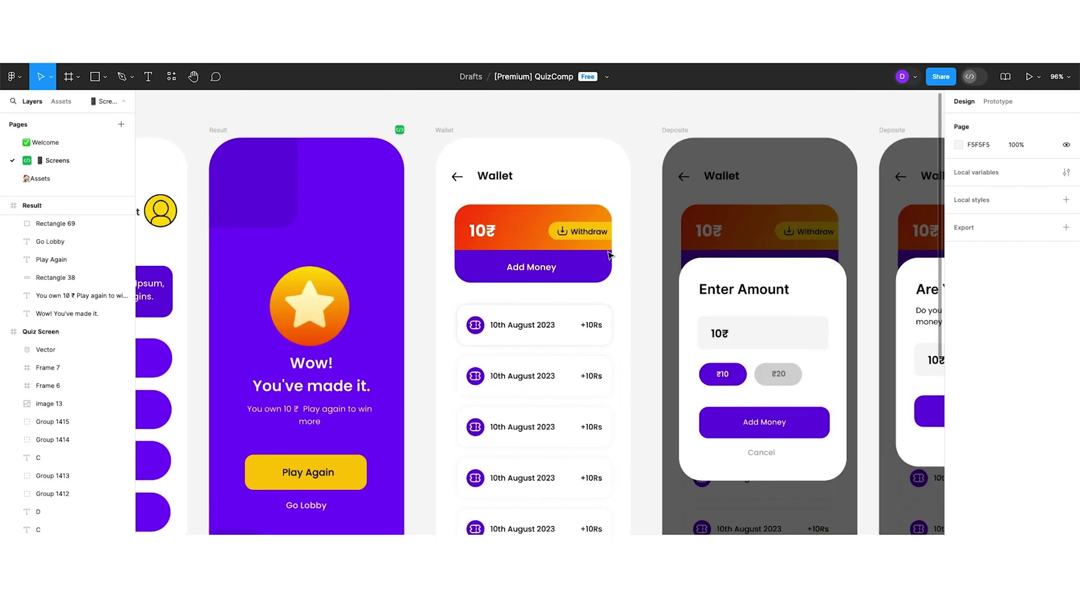
click(606, 259)
scroll(721, 278, right, 3)
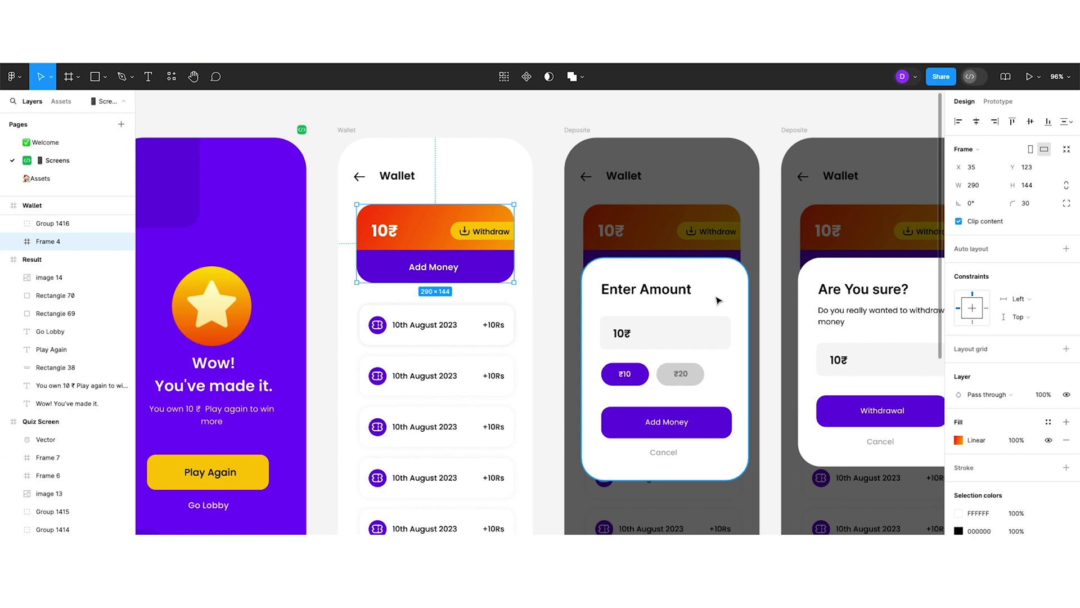
scroll(720, 340, down, 1)
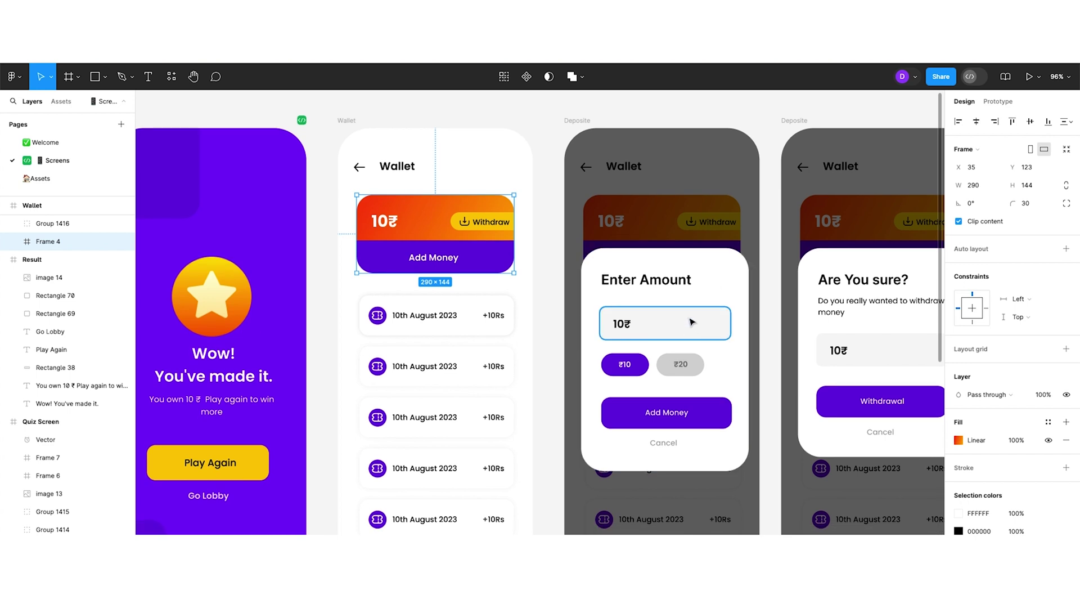
click(692, 322)
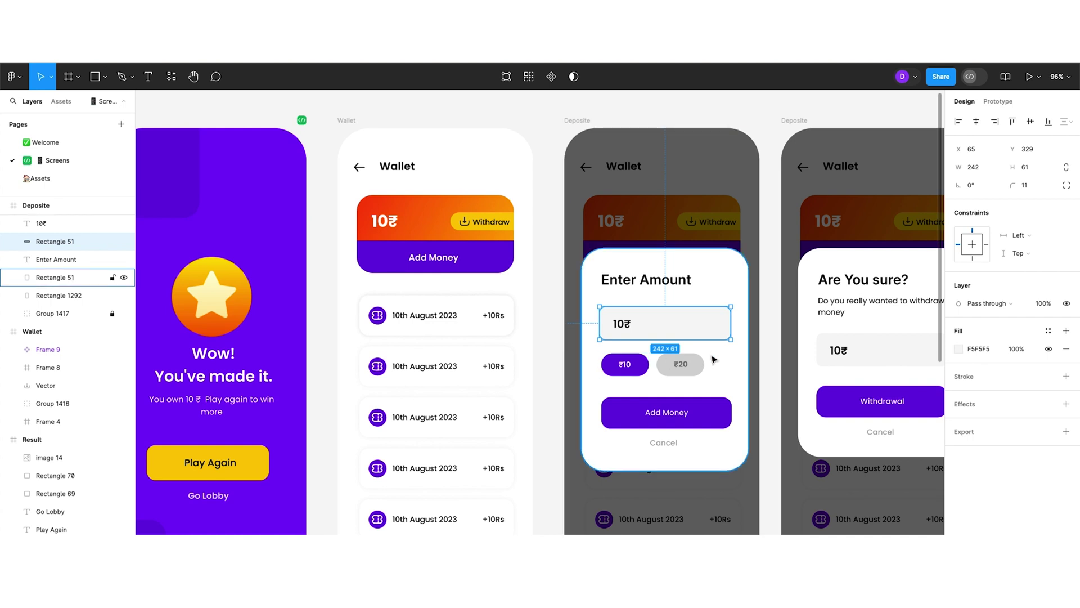
click(692, 368)
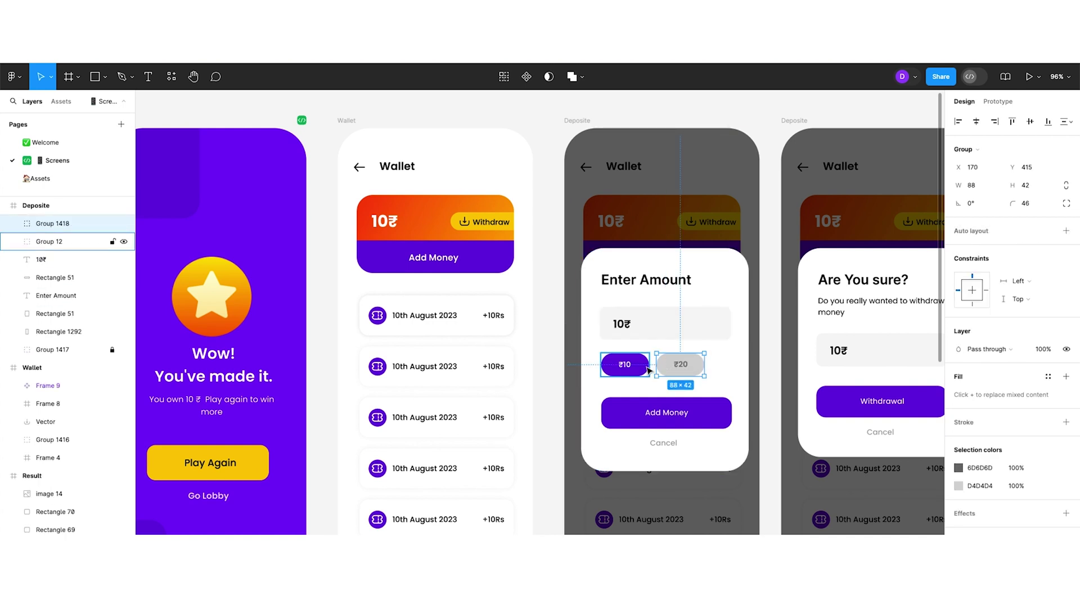
click(644, 369)
click(683, 367)
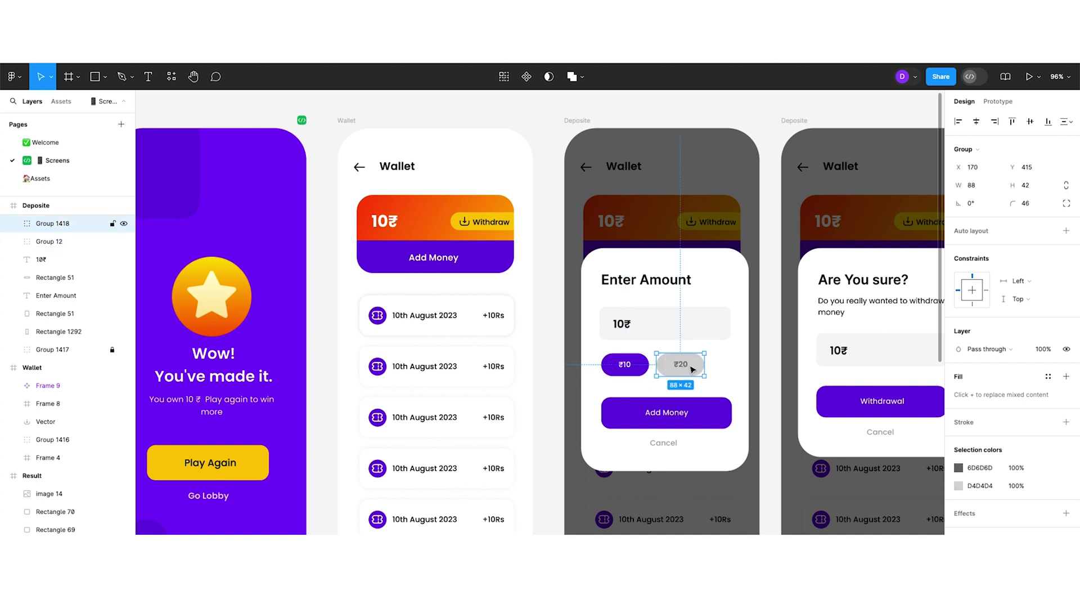
click(708, 453)
click(777, 470)
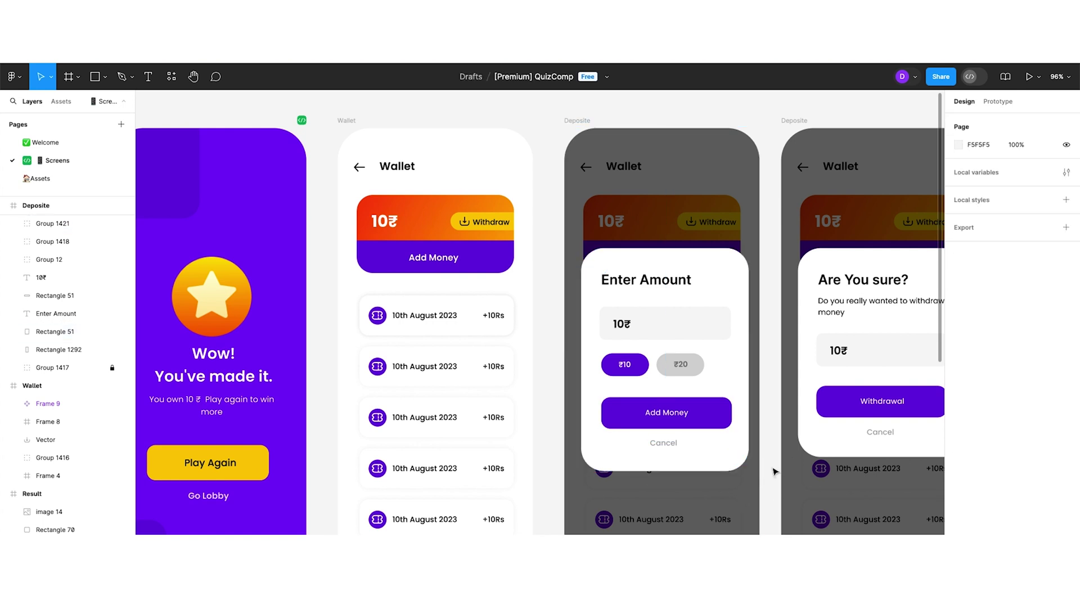
click(737, 445)
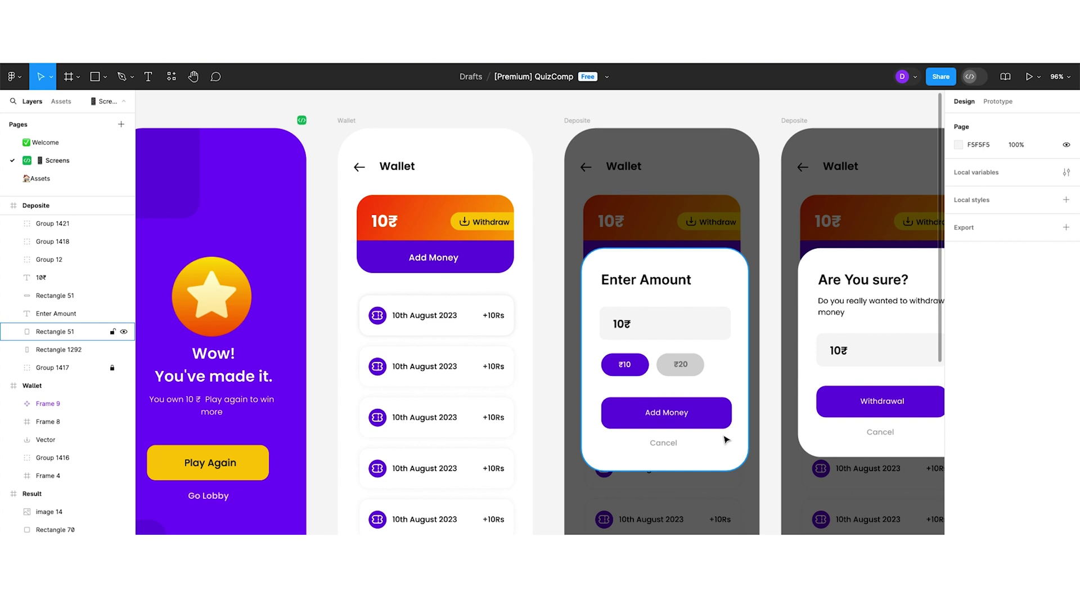
scroll(726, 439, right, 2)
scroll(417, 279, right, 3)
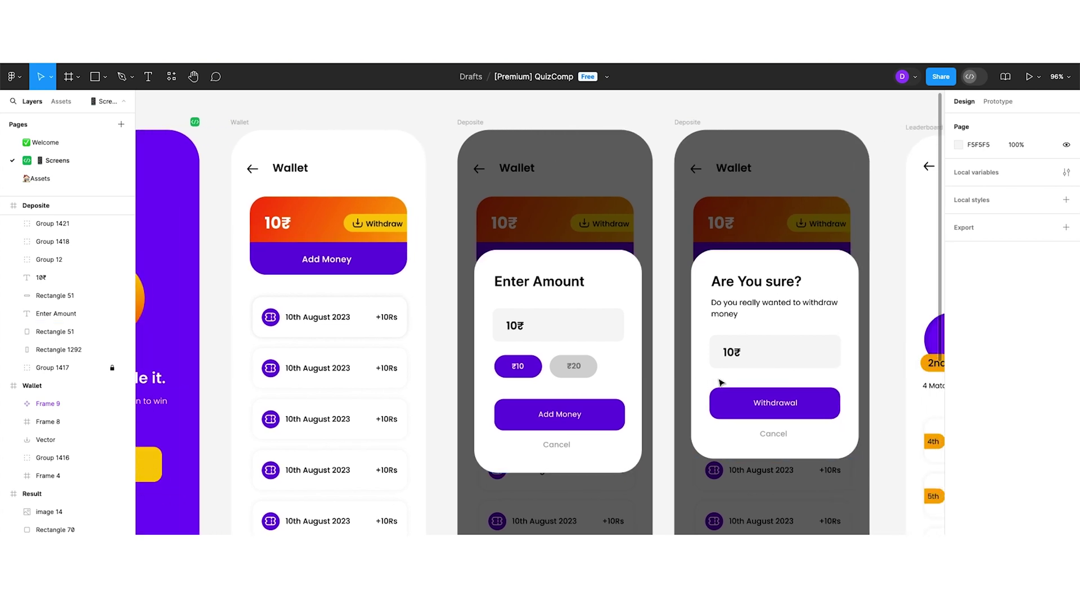
scroll(588, 284, right, 5)
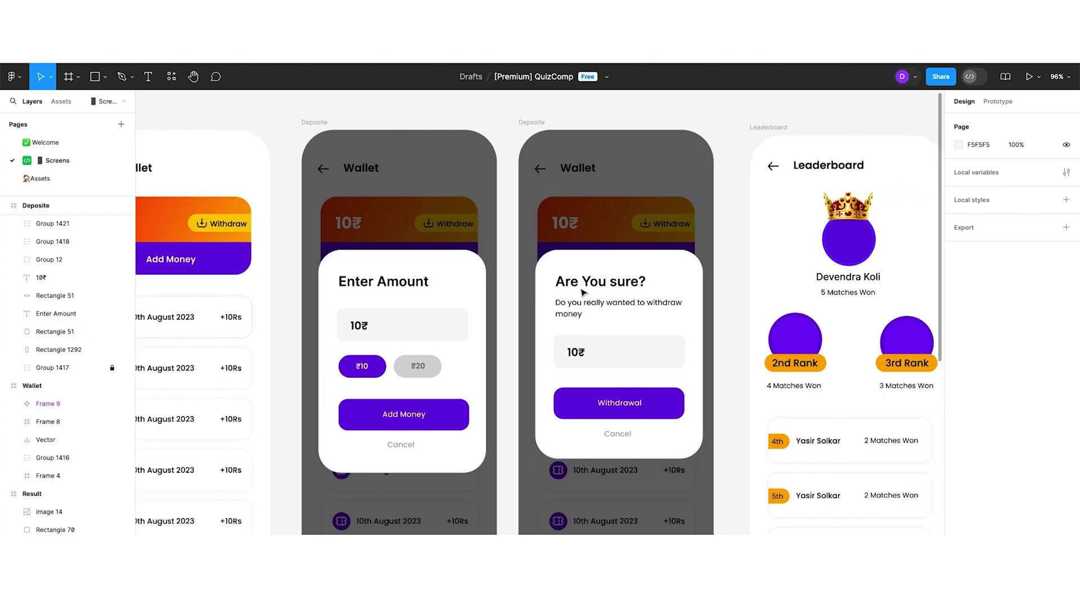
scroll(584, 292, right, 4)
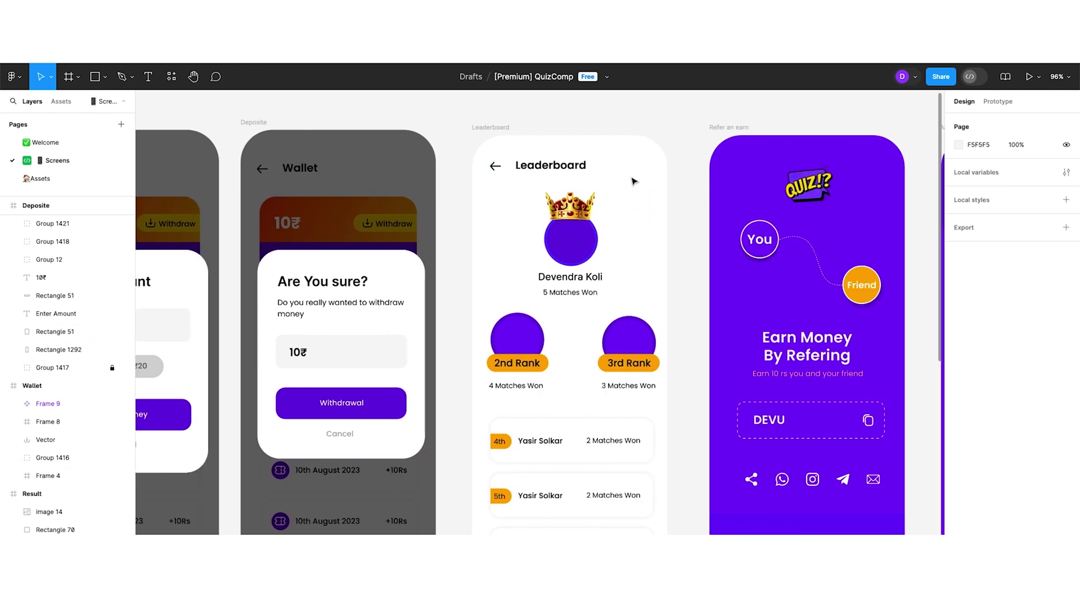
click(494, 166)
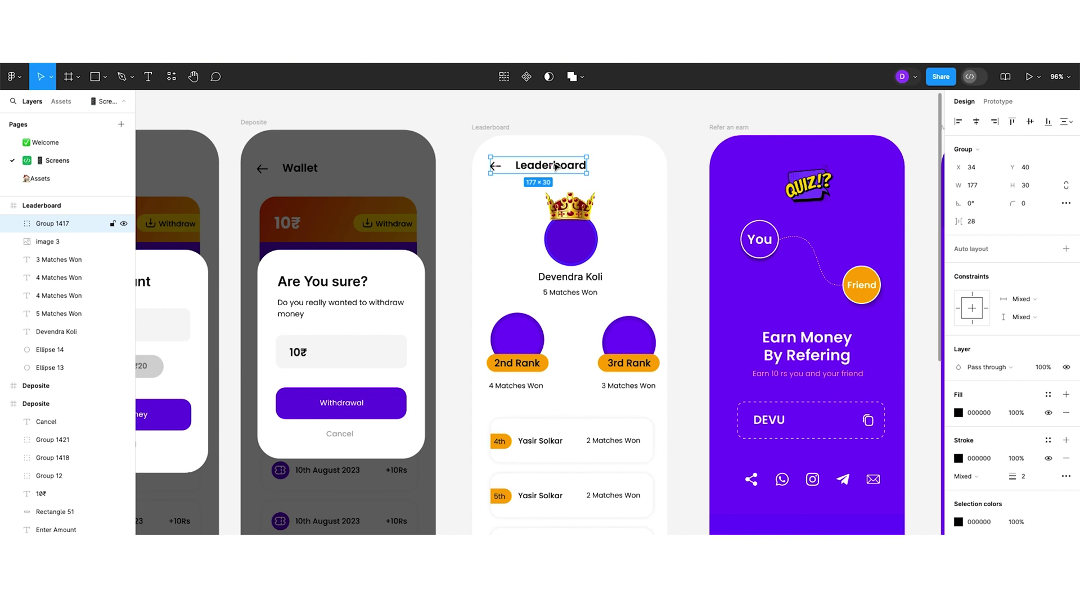
scroll(619, 225, down, 2)
click(657, 249)
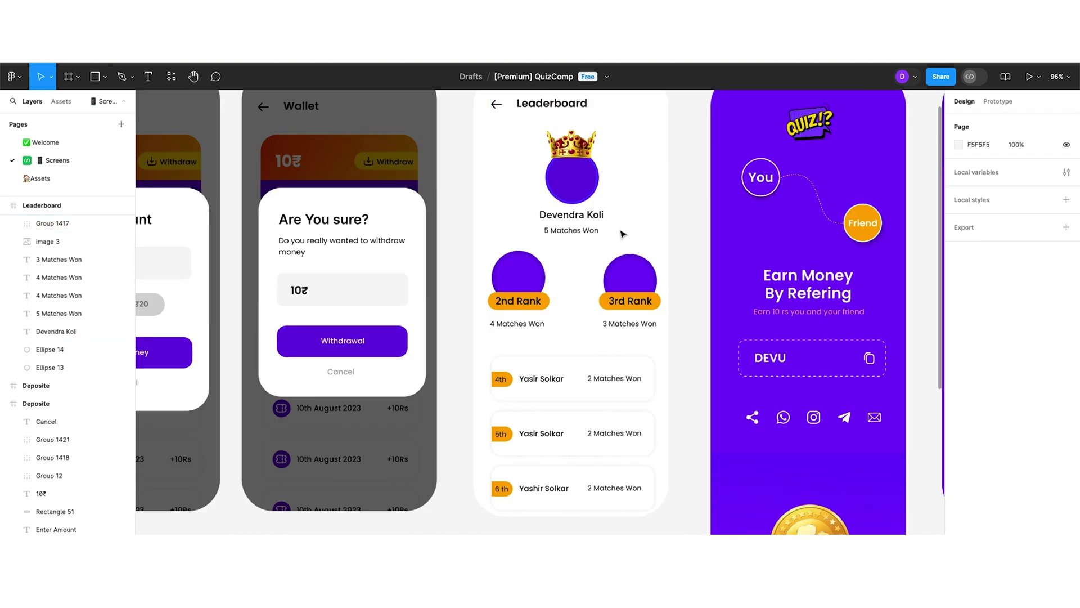
click(588, 195)
click(574, 284)
click(614, 287)
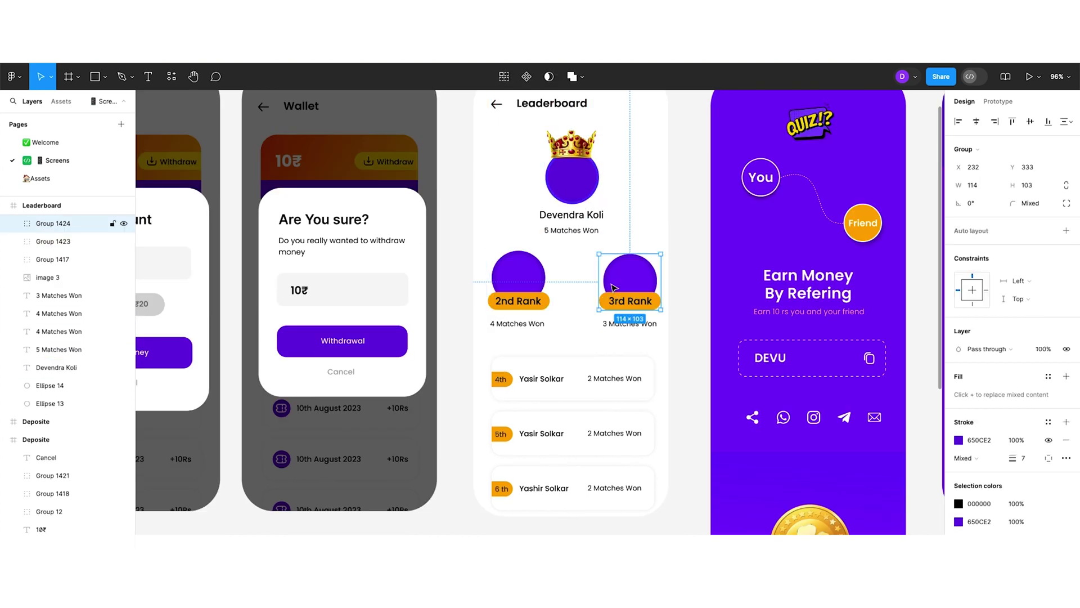
click(565, 197)
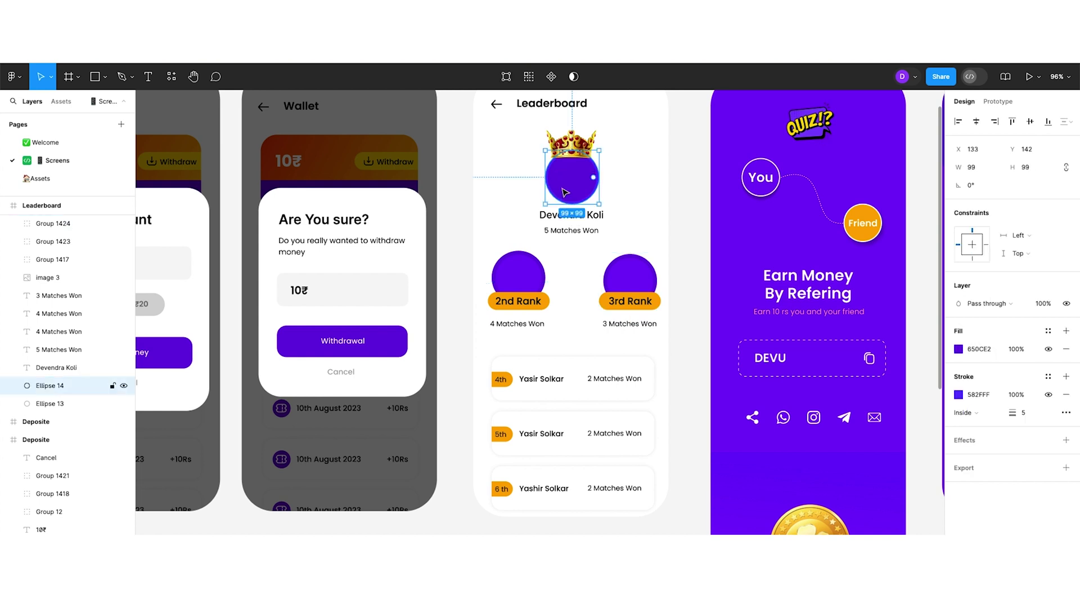
click(653, 194)
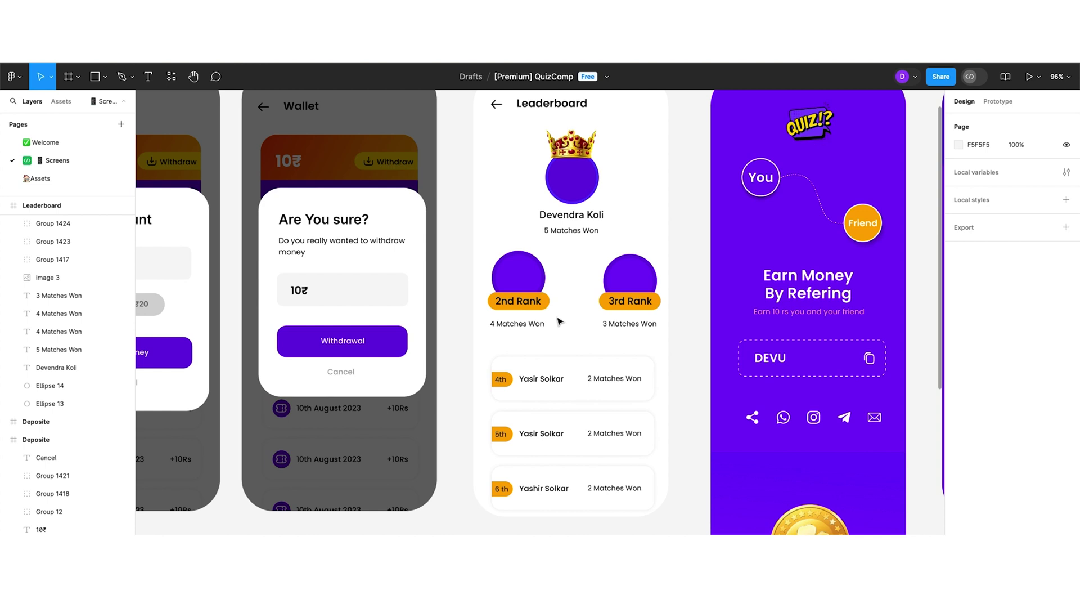
click(628, 284)
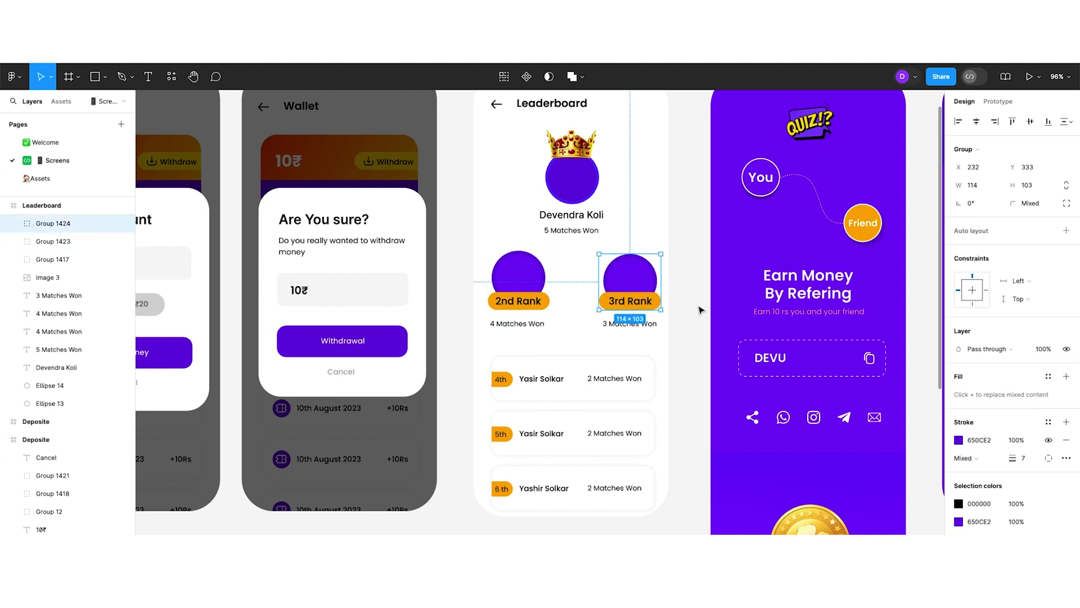
scroll(729, 319, down, 3)
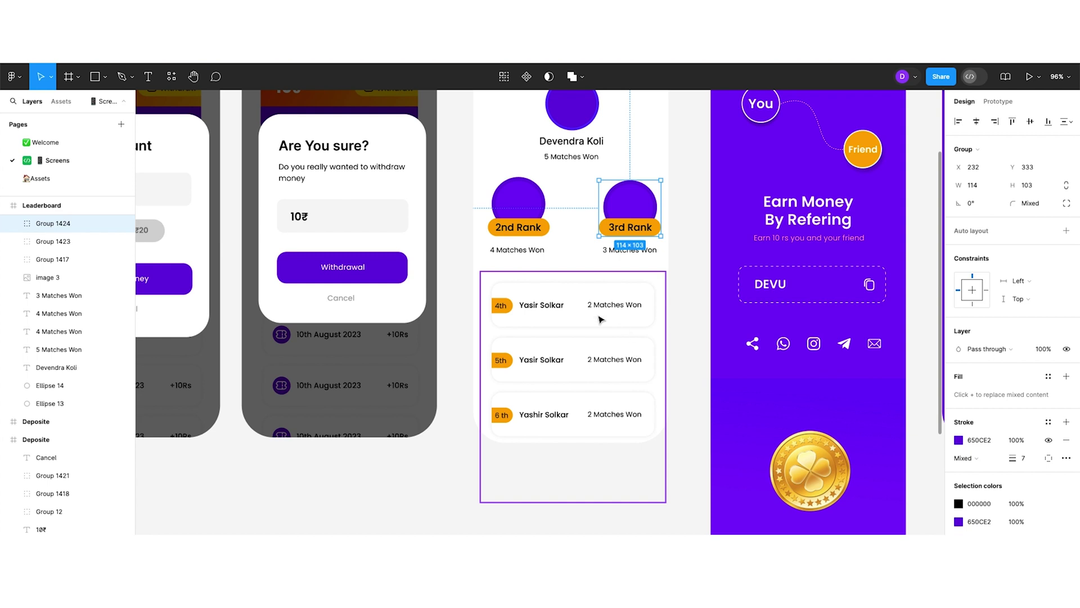
scroll(591, 320, down, 1)
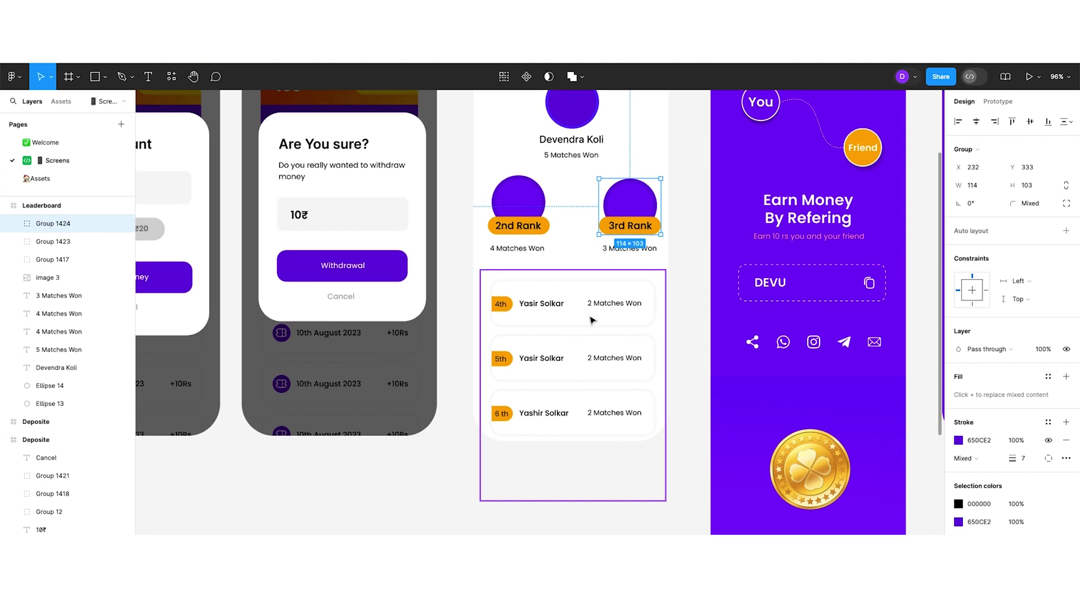
scroll(593, 319, down, 1)
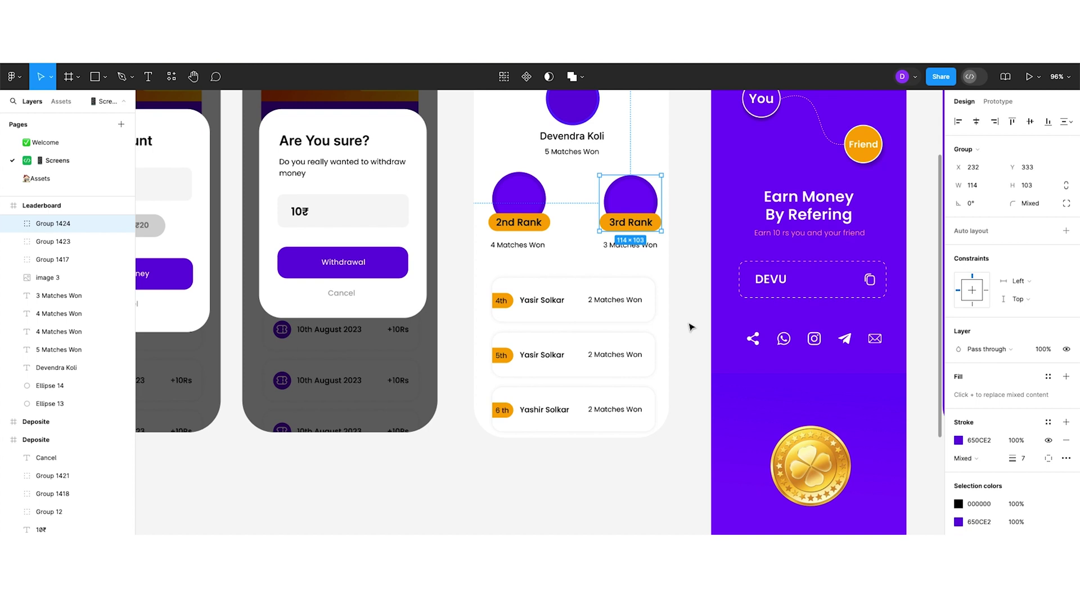
scroll(692, 326, up, 7)
scroll(692, 326, right, 6)
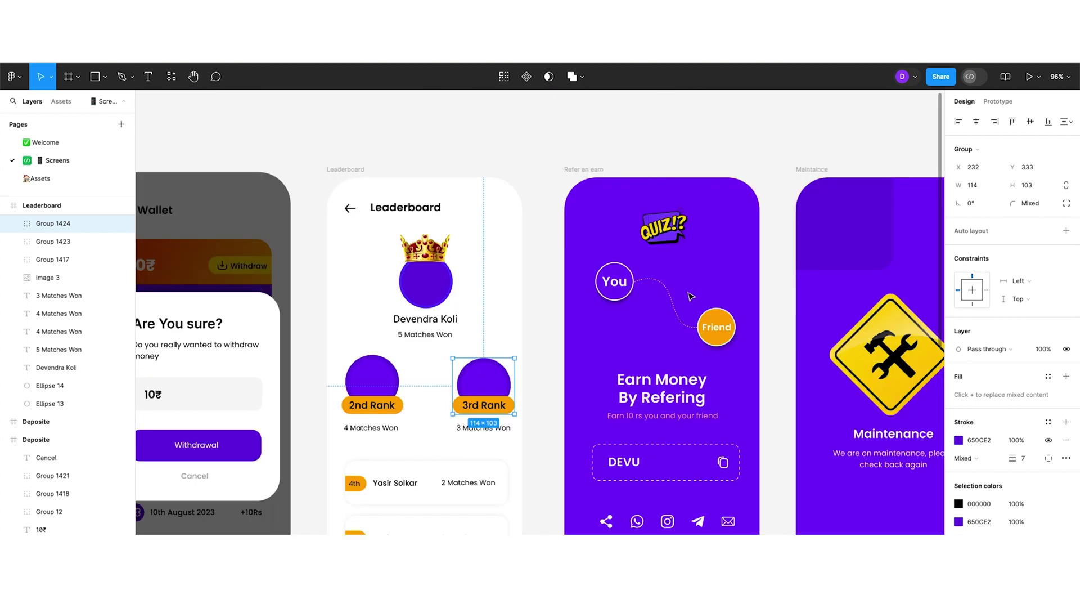
click(585, 169)
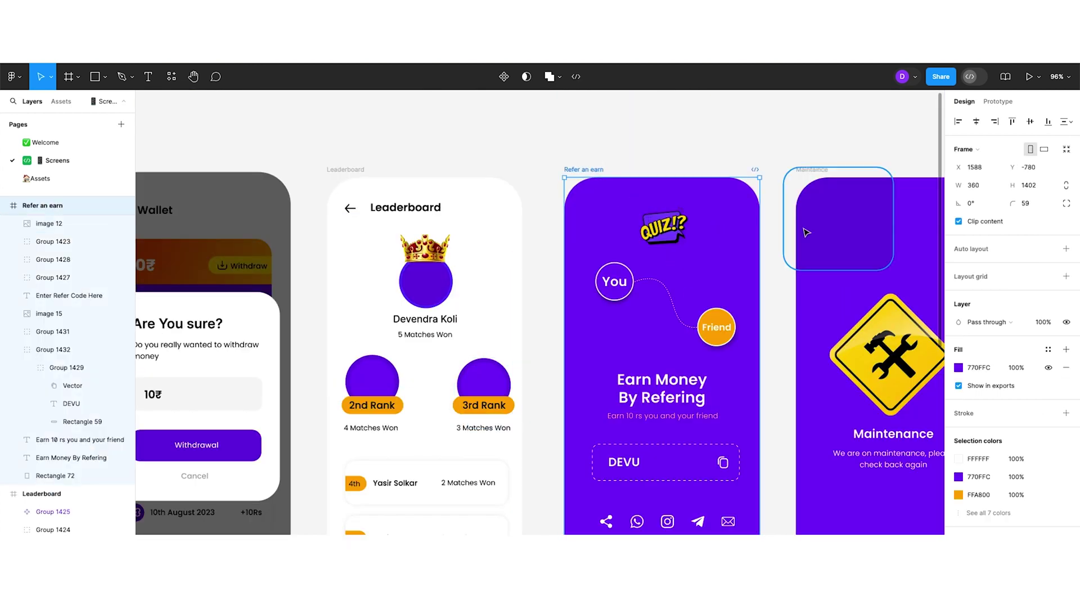
scroll(806, 232, down, 3)
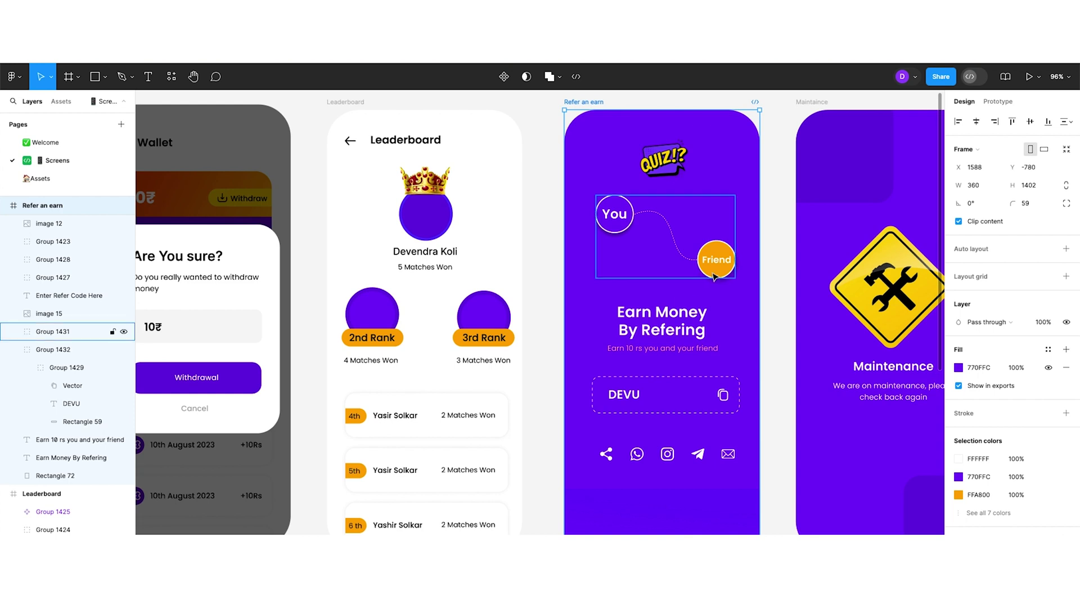
key(Escape)
scroll(653, 299, down, 2)
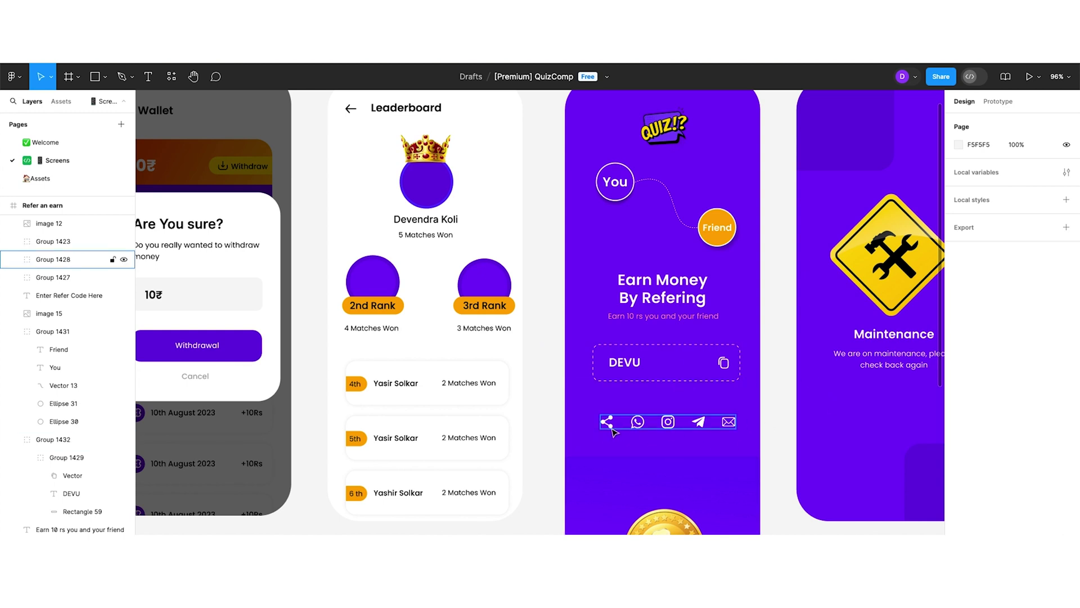
scroll(849, 445, down, 5)
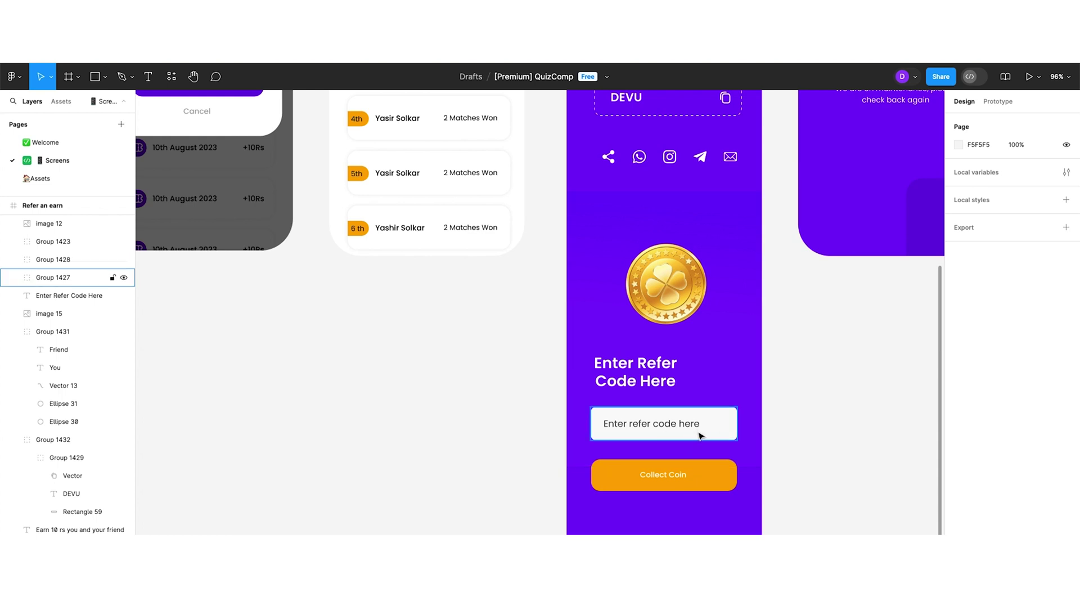
scroll(706, 476, down, 2)
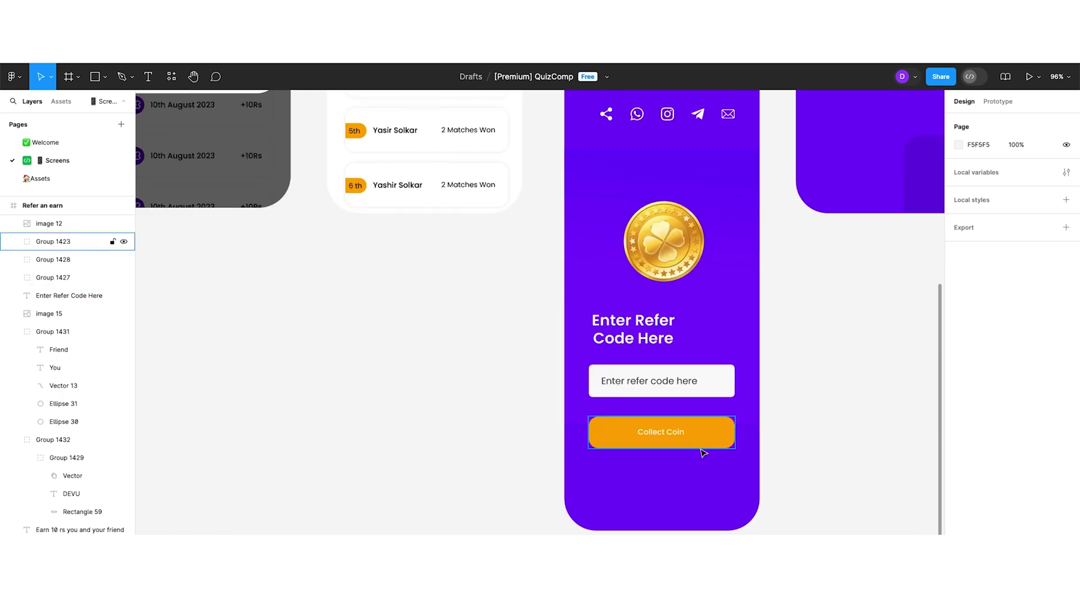
scroll(704, 453, up, 10)
scroll(704, 453, right, 10)
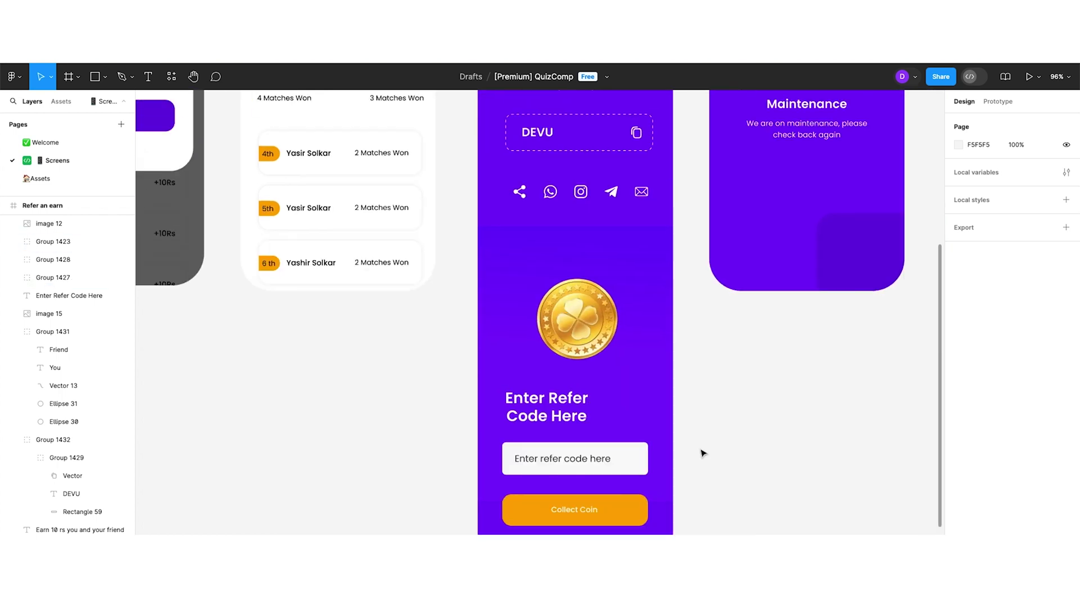
scroll(703, 452, up, 5)
scroll(702, 452, right, 1)
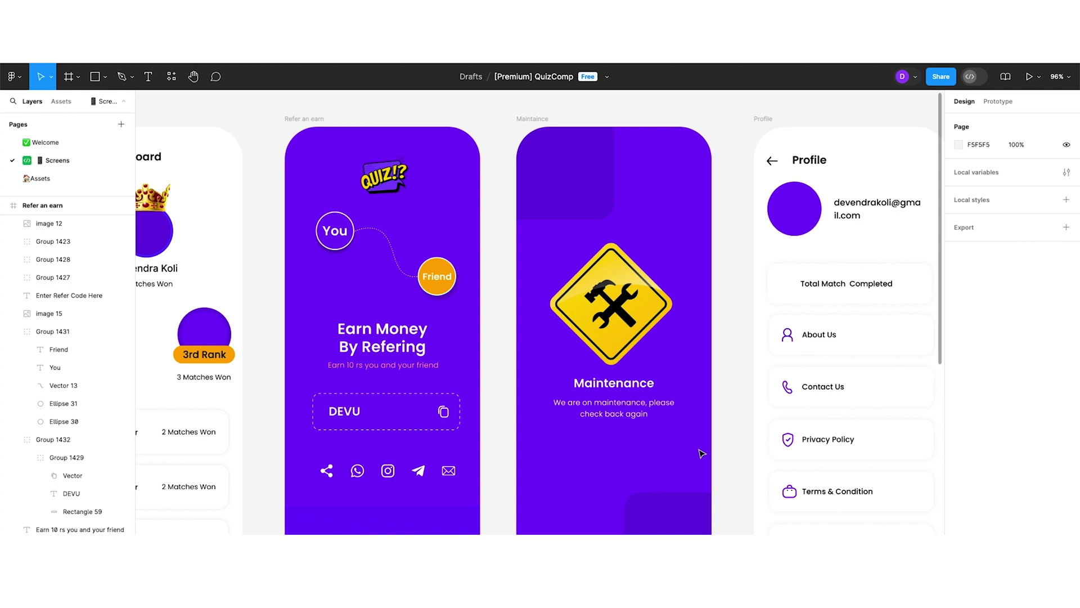
click(635, 316)
click(747, 387)
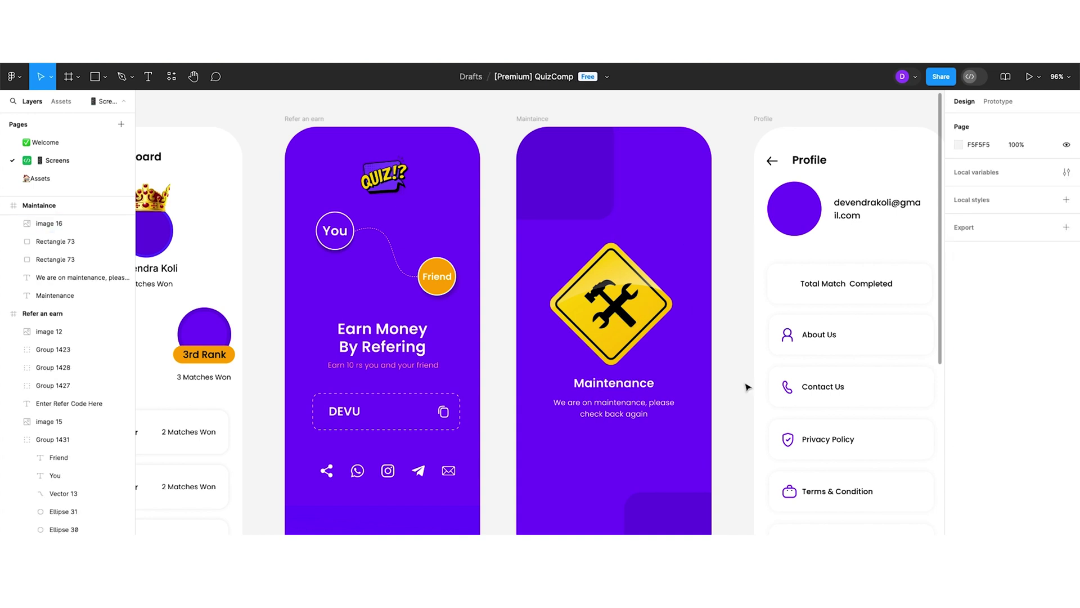
click(641, 388)
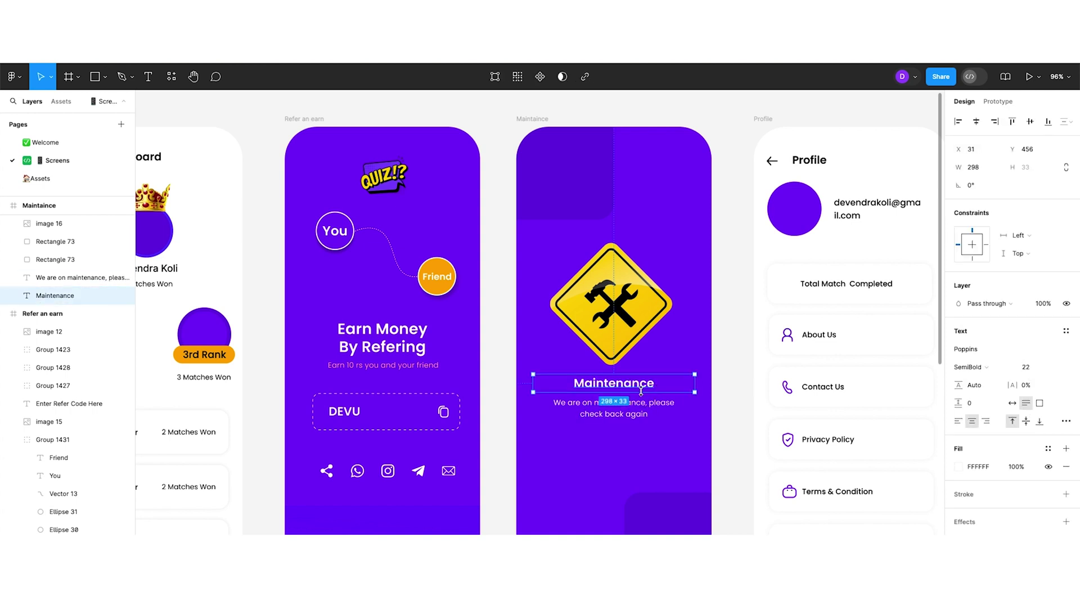
key(Escape)
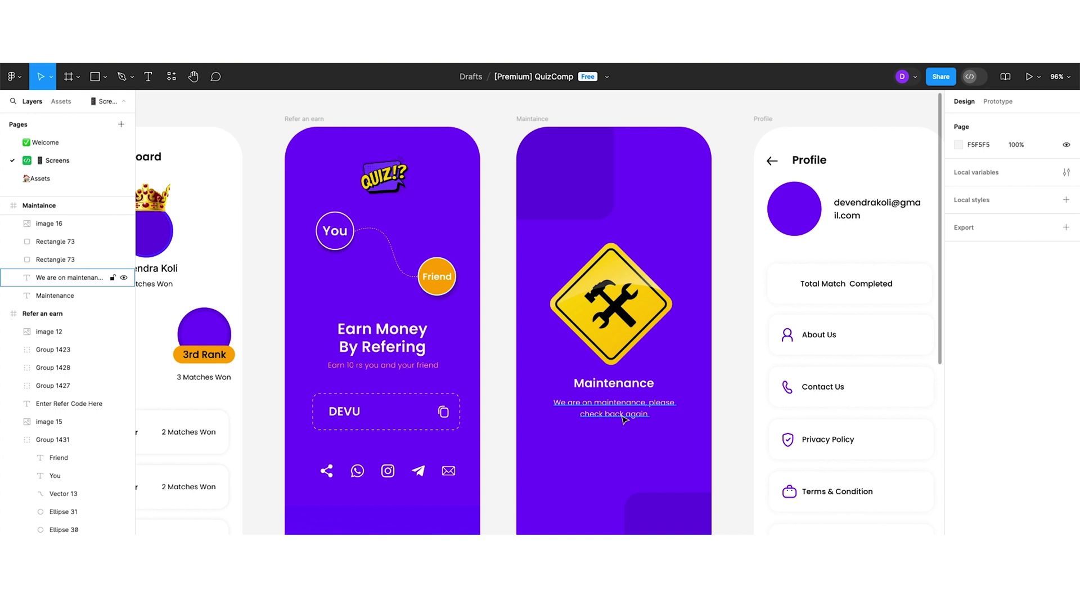
click(661, 417)
scroll(703, 394, right, 4)
scroll(703, 394, up, 1)
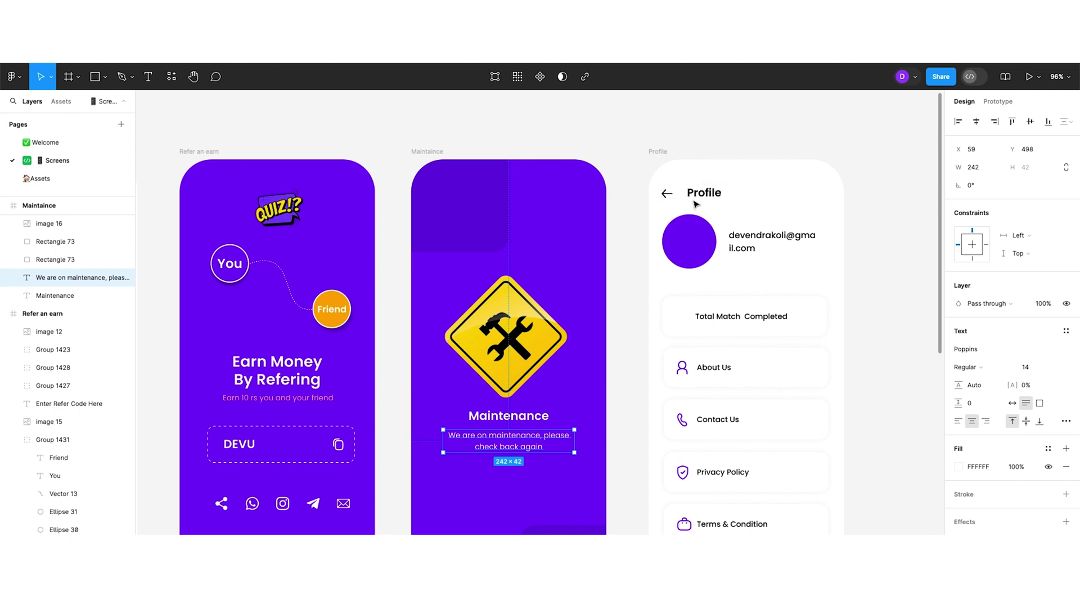
click(666, 197)
click(885, 266)
click(665, 248)
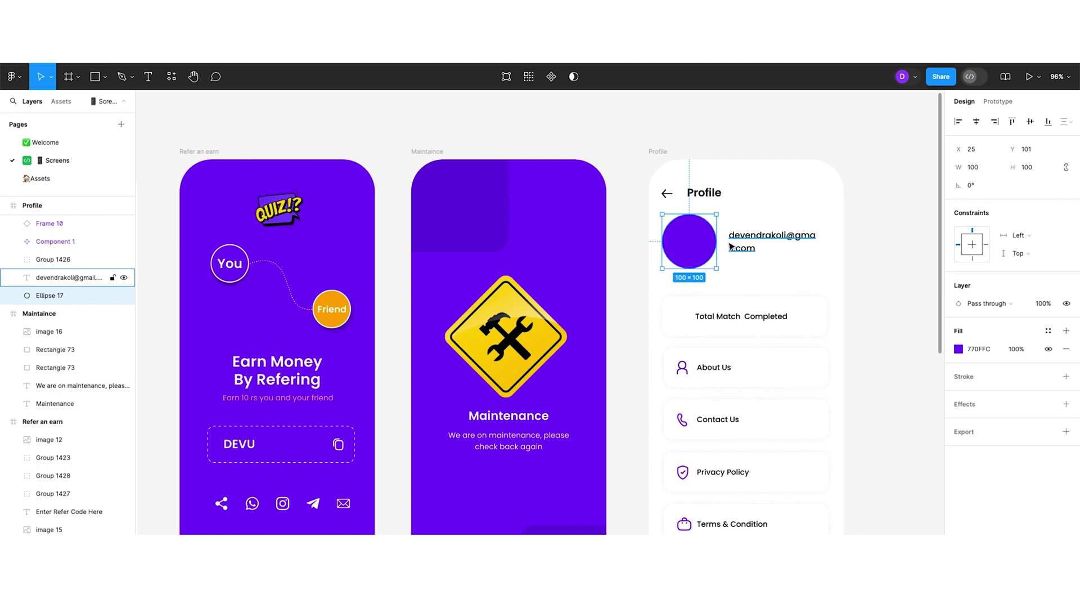
click(754, 248)
click(876, 256)
scroll(841, 364, down, 2)
scroll(841, 364, down, 1)
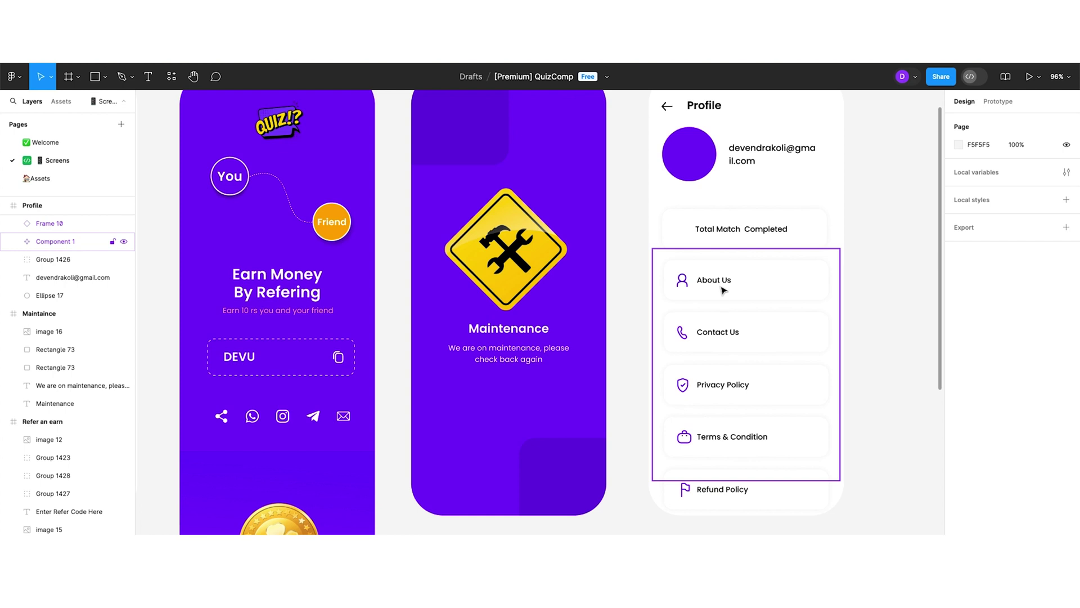
click(730, 341)
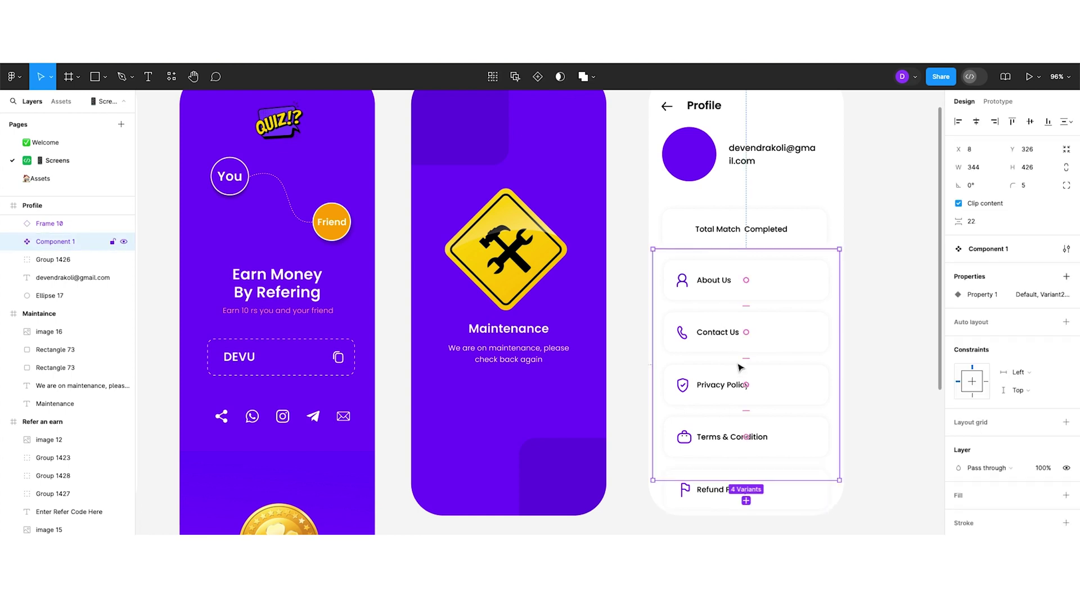
click(849, 481)
scroll(850, 482, up, 1)
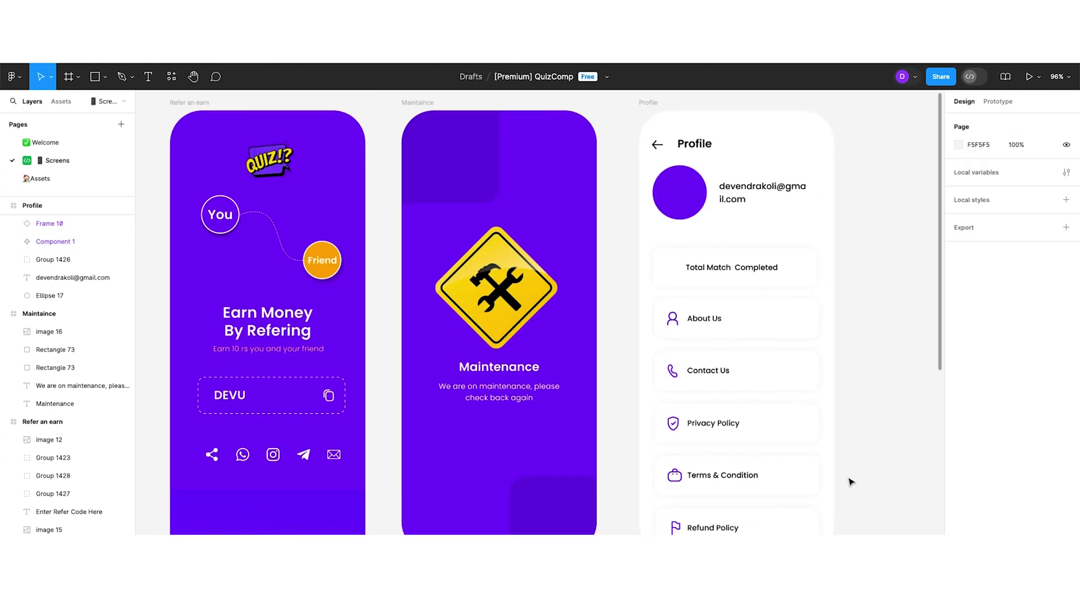